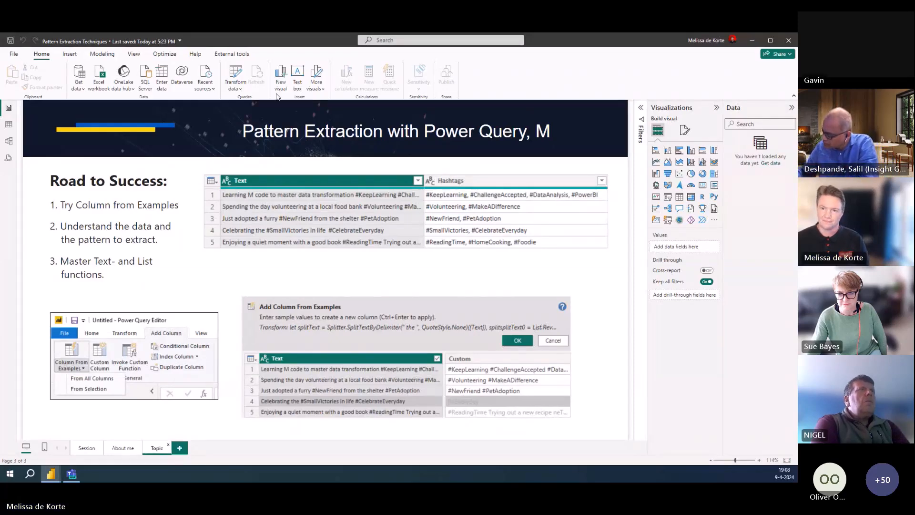
- Open the Power Query Editor, maximize its window and make sure the formula bar is shown
{"action": "left_click", "coordinate": [236, 72]}
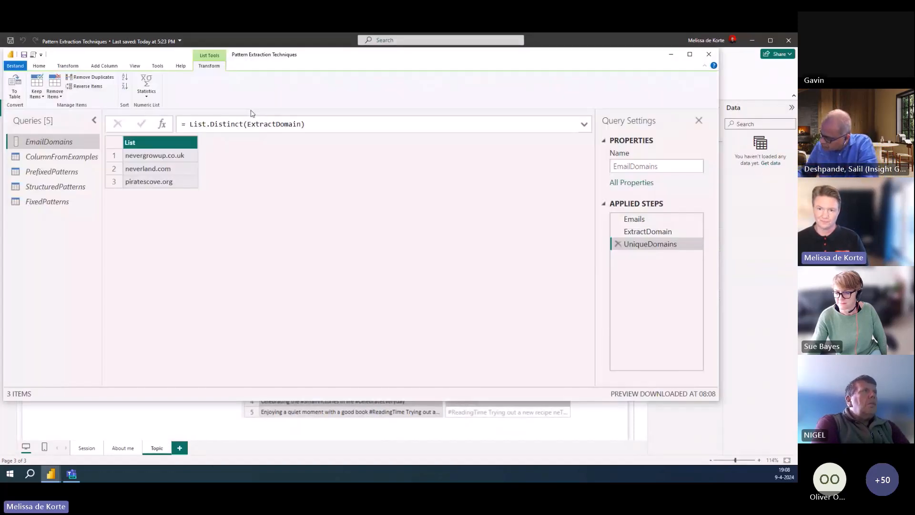
{"action": "left_click", "coordinate": [690, 55]}
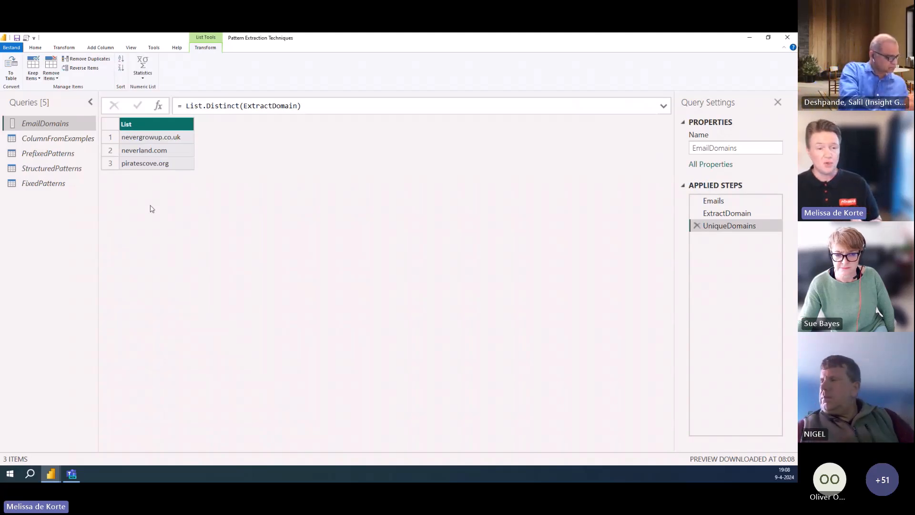
{"action": "left_click", "coordinate": [131, 48]}
{"action": "left_click", "coordinate": [27, 59]}
{"action": "left_click", "coordinate": [27, 60]}
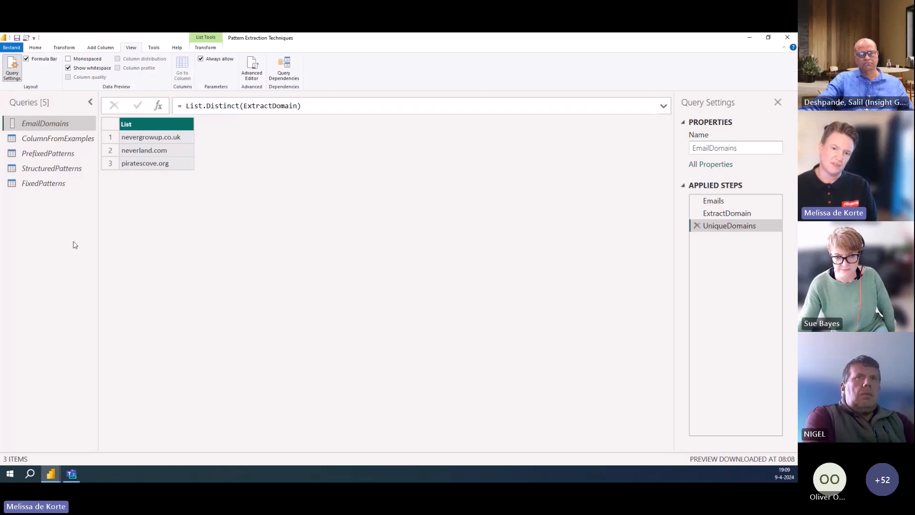
- Create a new blank query and open its code in the Advanced Editor
{"action": "right_click", "coordinate": [52, 209]}
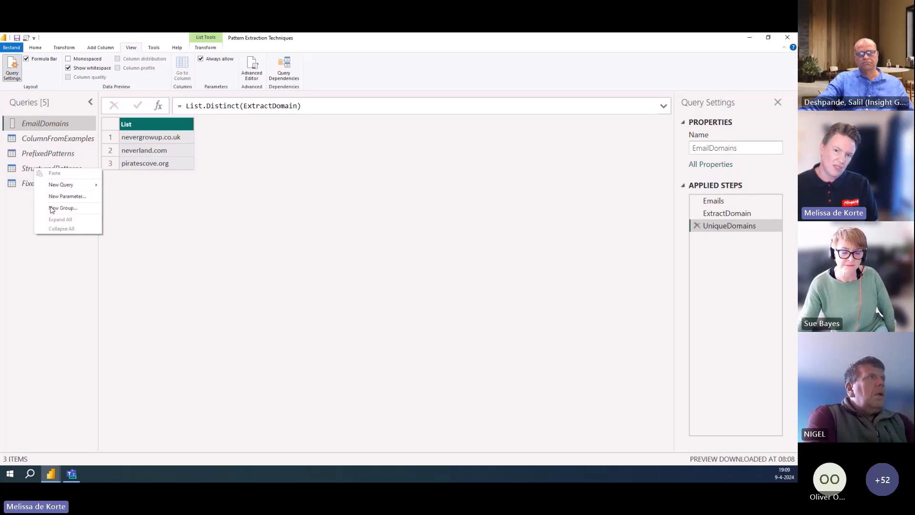
{"action": "mouse_move", "coordinate": [71, 185]}
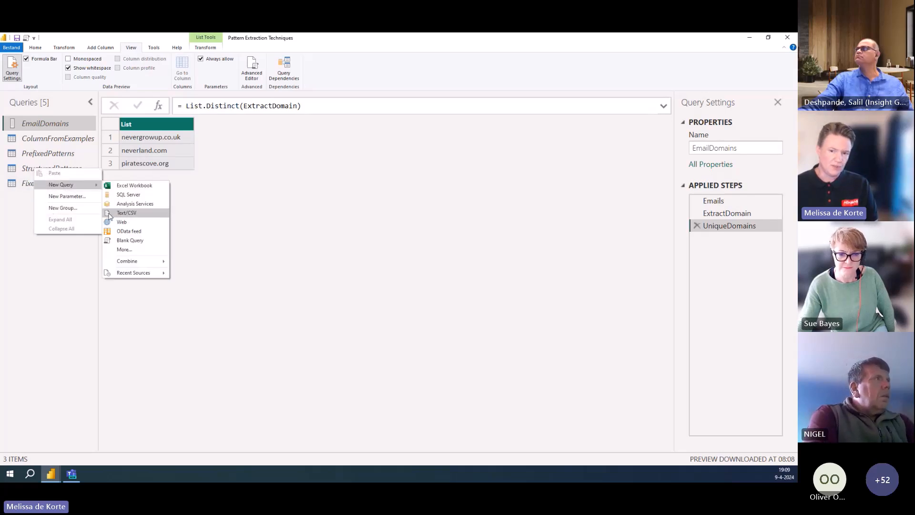
{"action": "left_click", "coordinate": [117, 240]}
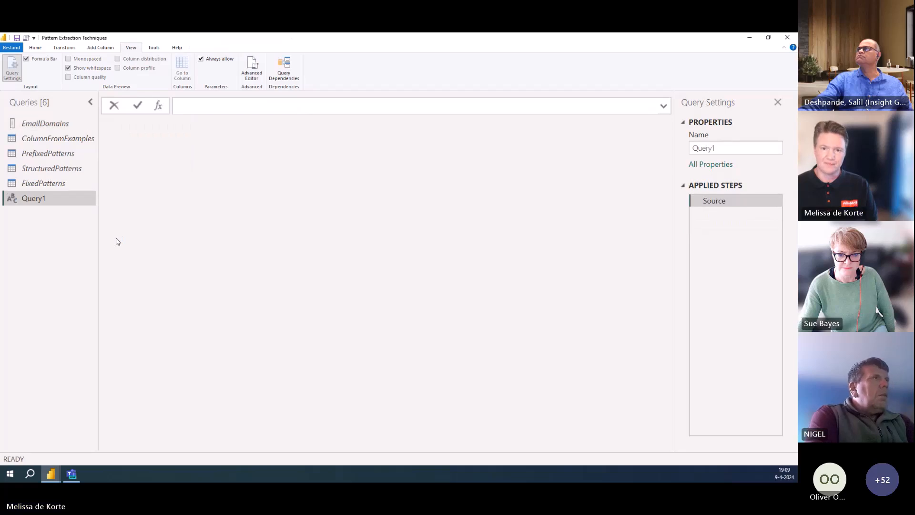
{"action": "left_click", "coordinate": [251, 67]}
{"action": "left_click_drag", "start_coordinate": [340, 97], "coordinate": [272, 129]}
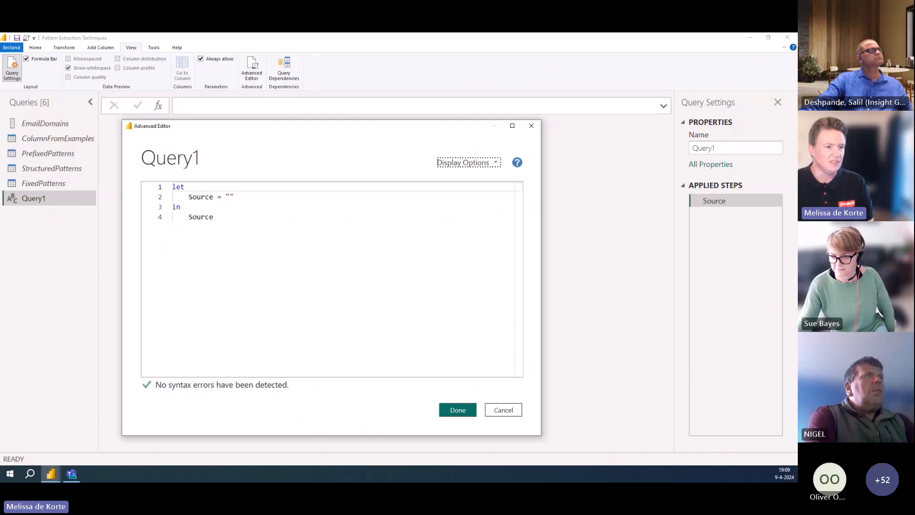
- Examine the let clause, the in clause and the empty text value assigned to Source
{"action": "left_click_drag", "start_coordinate": [194, 186], "coordinate": [161, 186]}
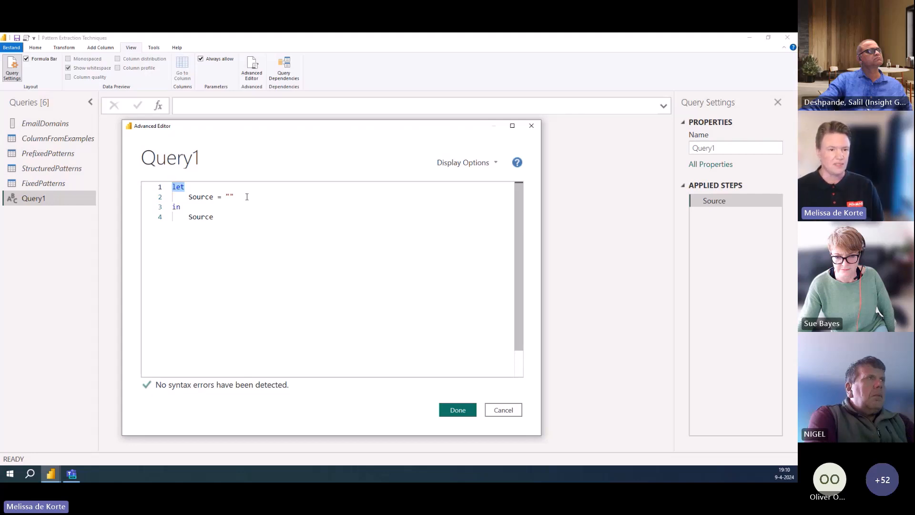
{"action": "double_click", "coordinate": [176, 207]}
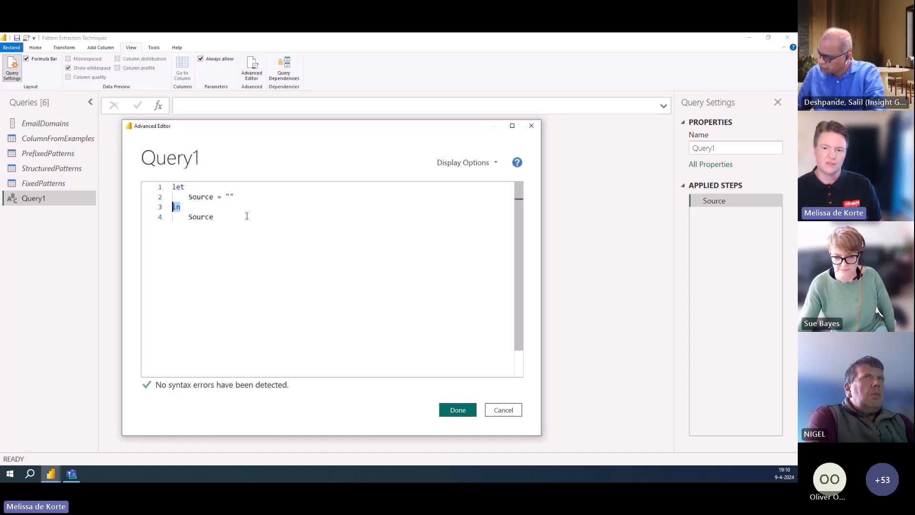
{"action": "left_click", "coordinate": [230, 218]}
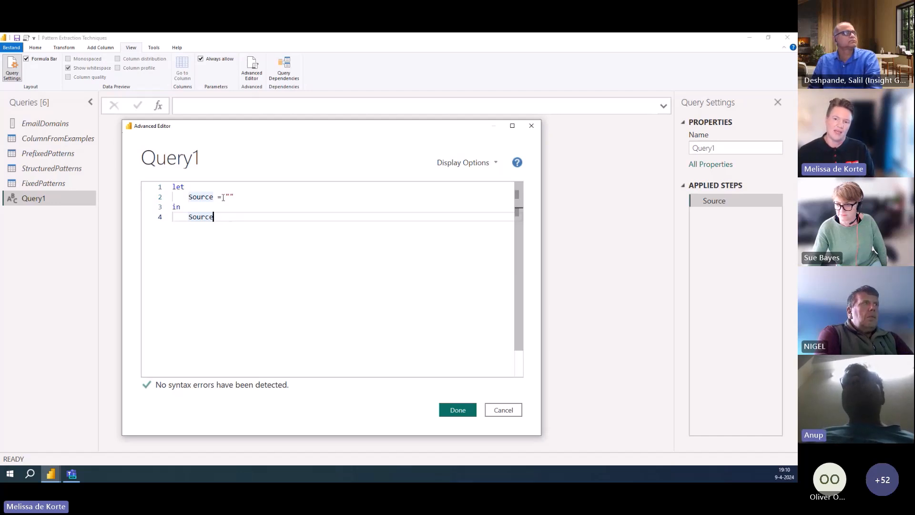
{"action": "left_click_drag", "start_coordinate": [226, 197], "coordinate": [236, 197]}
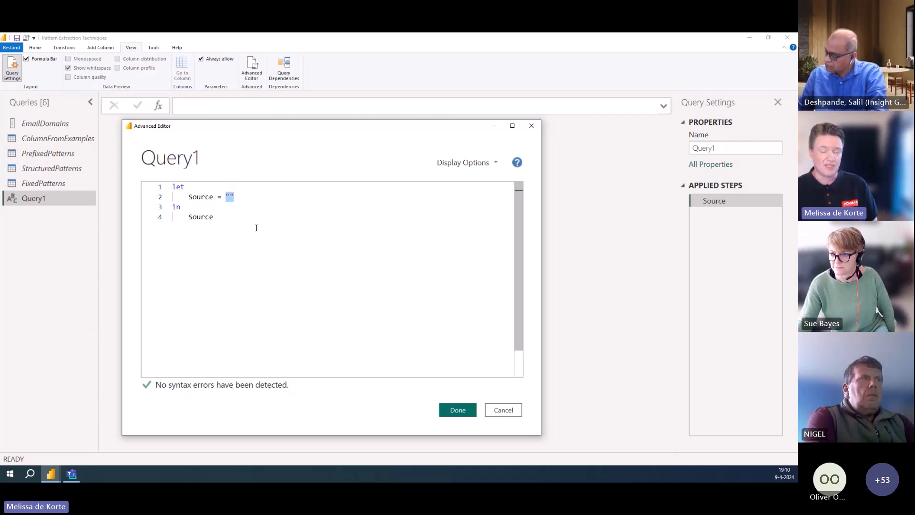
- Replace the Source expression after the in clause with 1+2 and apply the code
{"action": "double_click", "coordinate": [210, 216]}
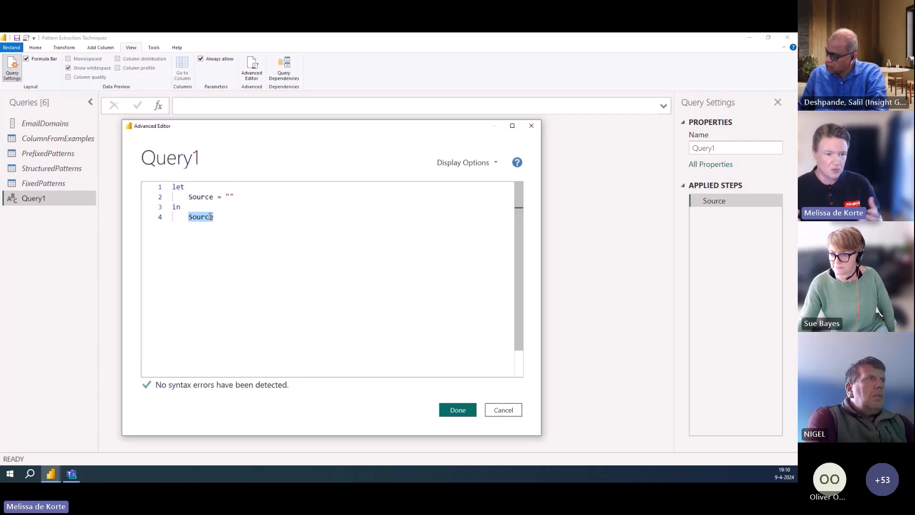
{"action": "type", "text": "1+2"}
{"action": "left_click", "coordinate": [458, 410]}
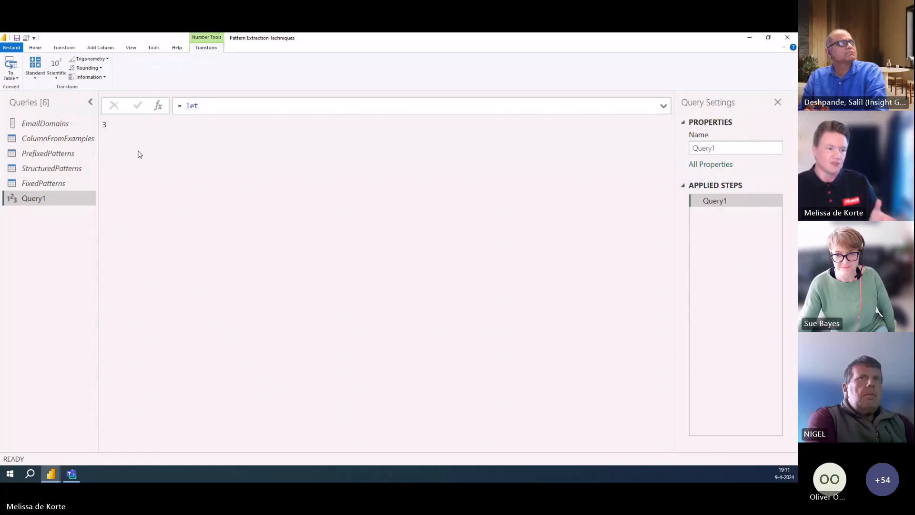
- Open the code of the EmailDomains query in the Advanced Editor and enlarge its text
{"action": "left_click", "coordinate": [58, 127]}
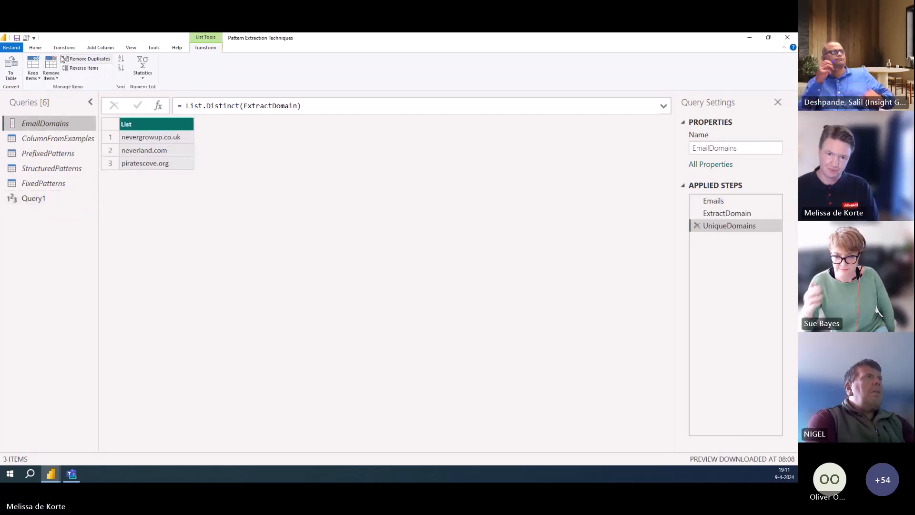
{"action": "left_click", "coordinate": [35, 47]}
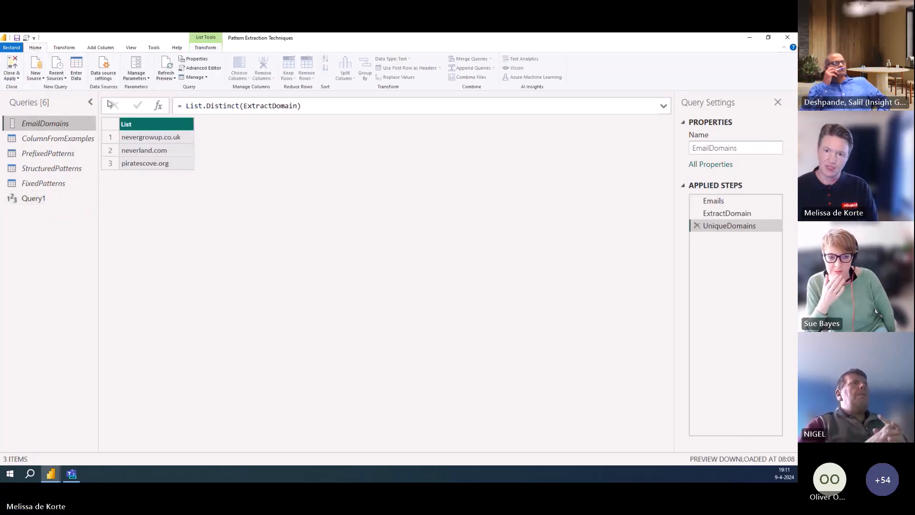
{"action": "left_click", "coordinate": [201, 68]}
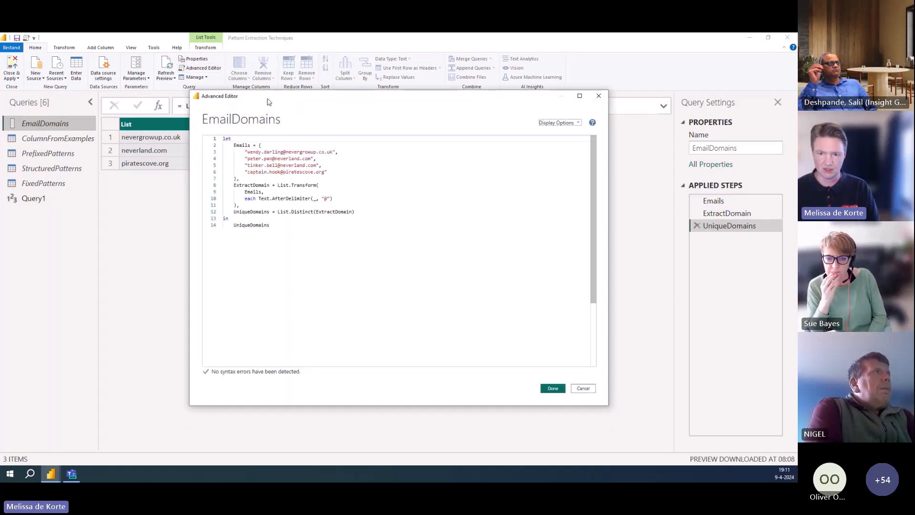
{"action": "left_click_drag", "start_coordinate": [271, 106], "coordinate": [262, 129]}
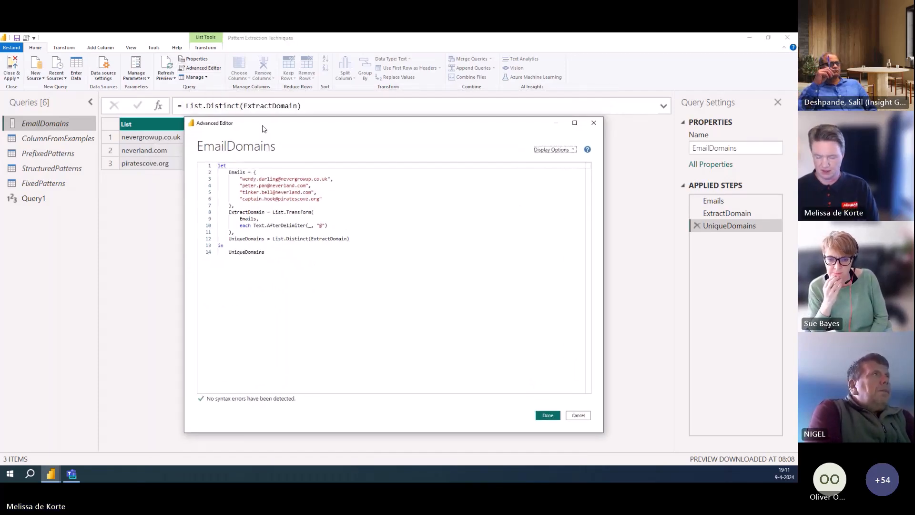
{"action": "key", "text": "ctrl+plus"}
{"action": "key", "text": "ctrl+plus"}
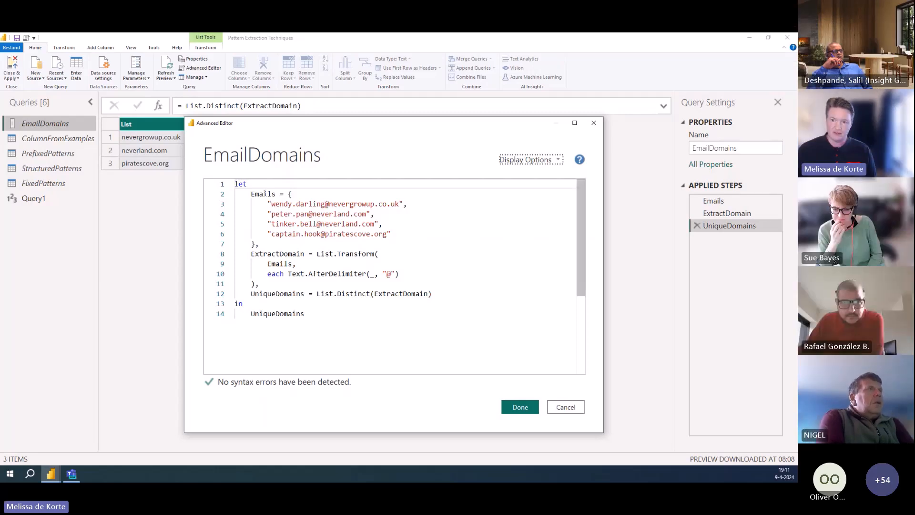
- Examine the let and in clauses of the EmailDomains code and close the editor without changes
{"action": "left_click_drag", "start_coordinate": [259, 188], "coordinate": [235, 185]}
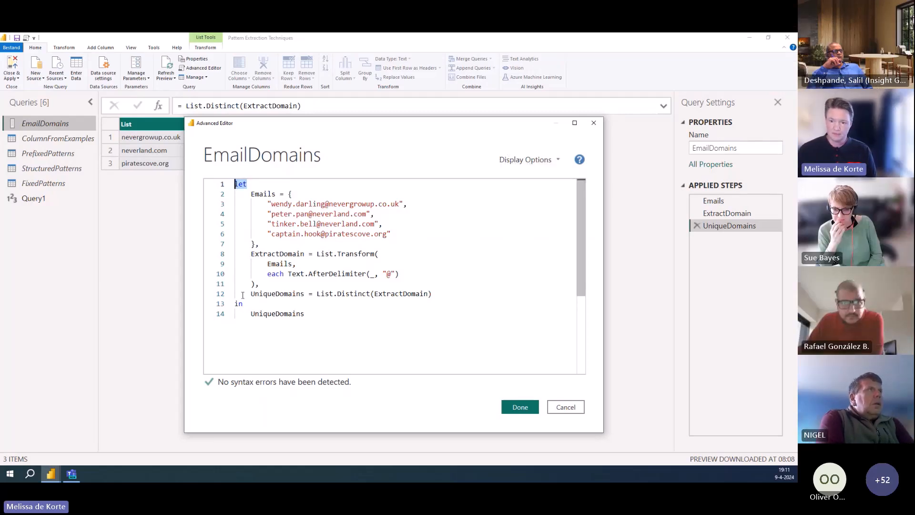
{"action": "left_click_drag", "start_coordinate": [245, 303], "coordinate": [235, 304]}
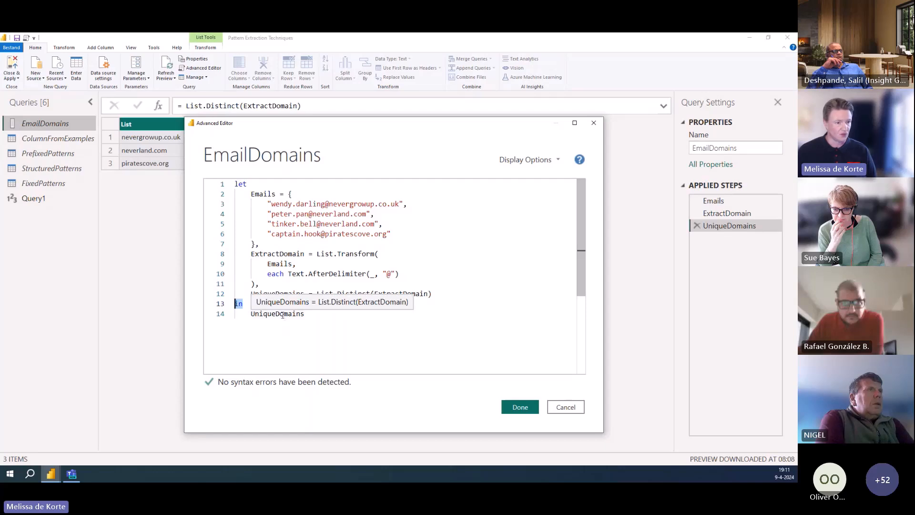
{"action": "mouse_move", "coordinate": [425, 297]}
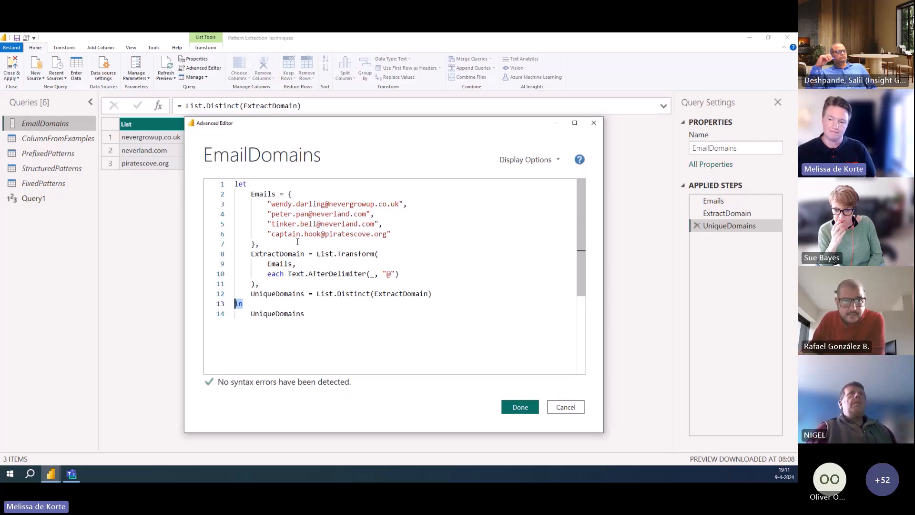
{"action": "left_click", "coordinate": [566, 407]}
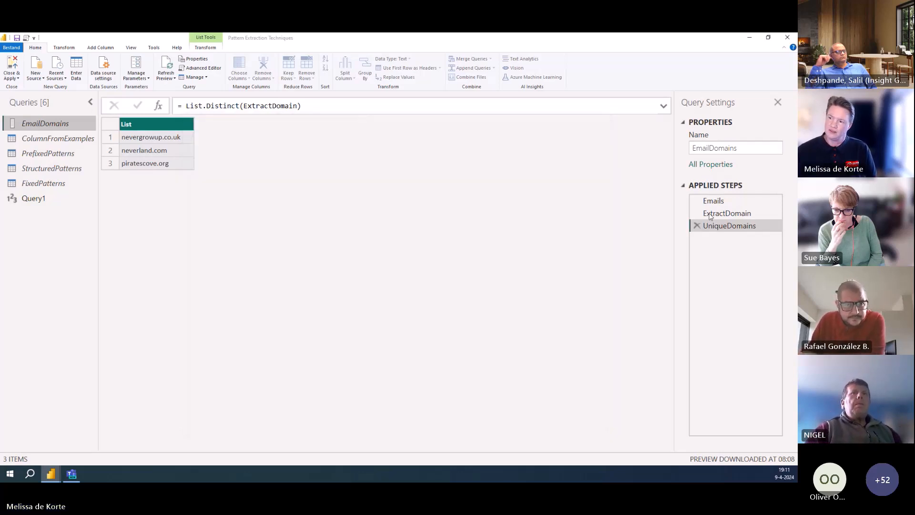
- Review the results of the Emails, ExtractDomain and UniqueDomains steps one by one, widening the list column for readability
{"action": "left_click", "coordinate": [719, 202]}
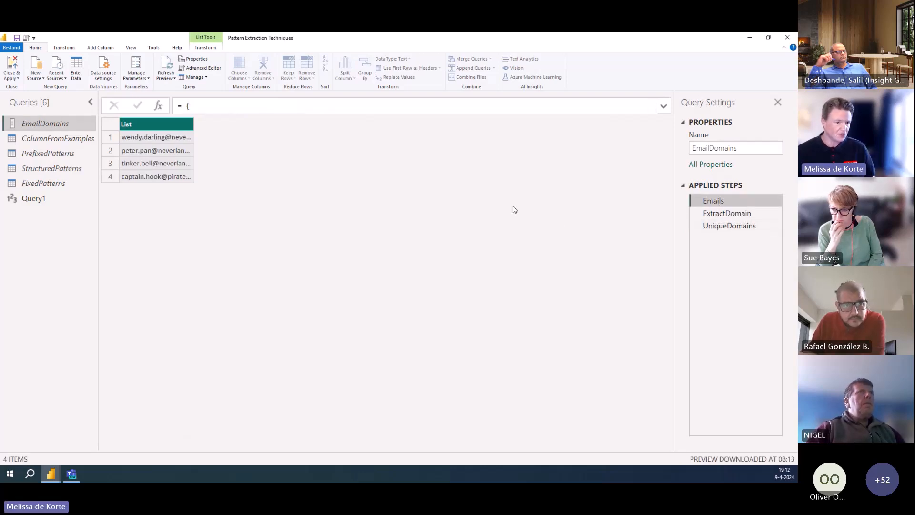
{"action": "left_click_drag", "start_coordinate": [194, 123], "coordinate": [215, 123]}
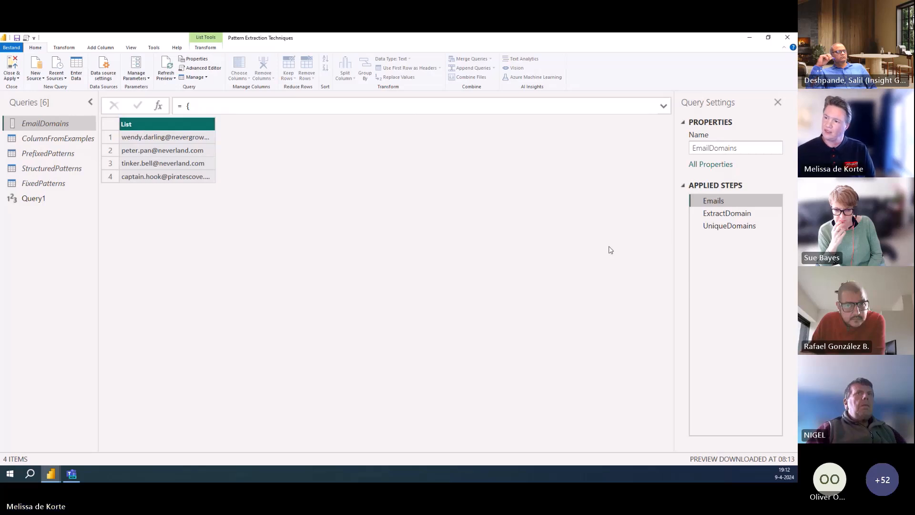
{"action": "left_click", "coordinate": [738, 217]}
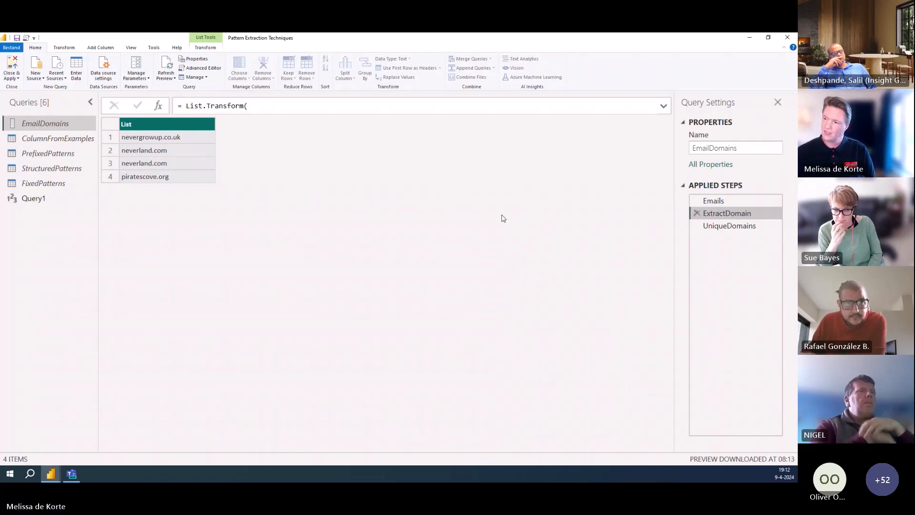
{"action": "left_click", "coordinate": [722, 226]}
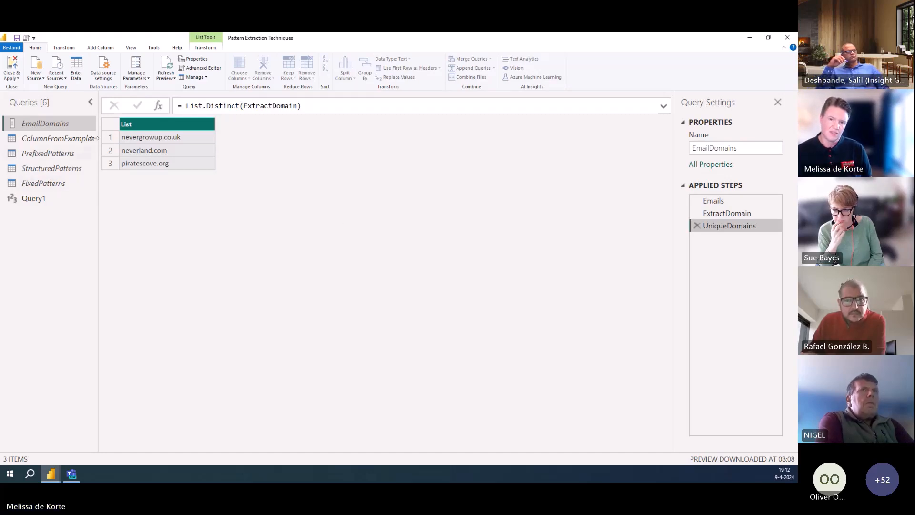
- Reopen the EmailDomains code in the Advanced Editor with enlarged text and examine how the Emails list is defined
{"action": "left_click", "coordinate": [214, 69]}
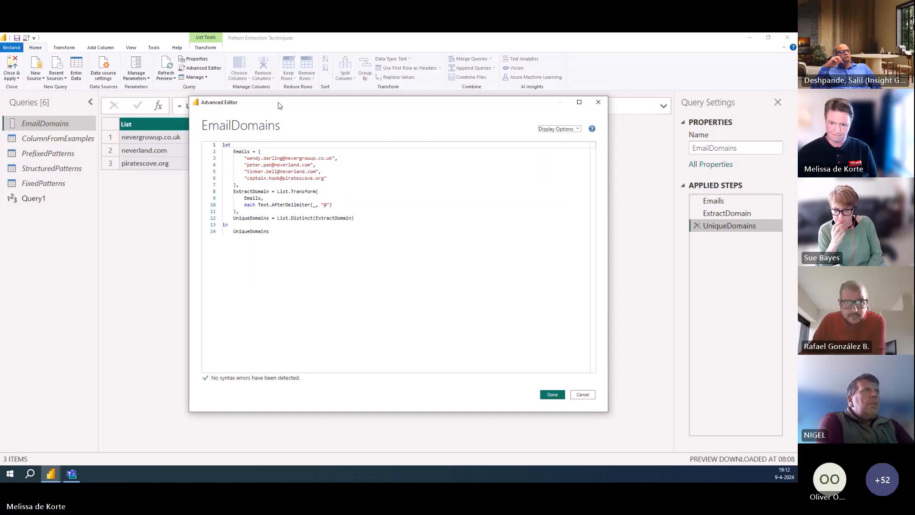
{"action": "key", "text": "ctrl+shift+equal"}
{"action": "key", "text": "ctrl+shift+equal"}
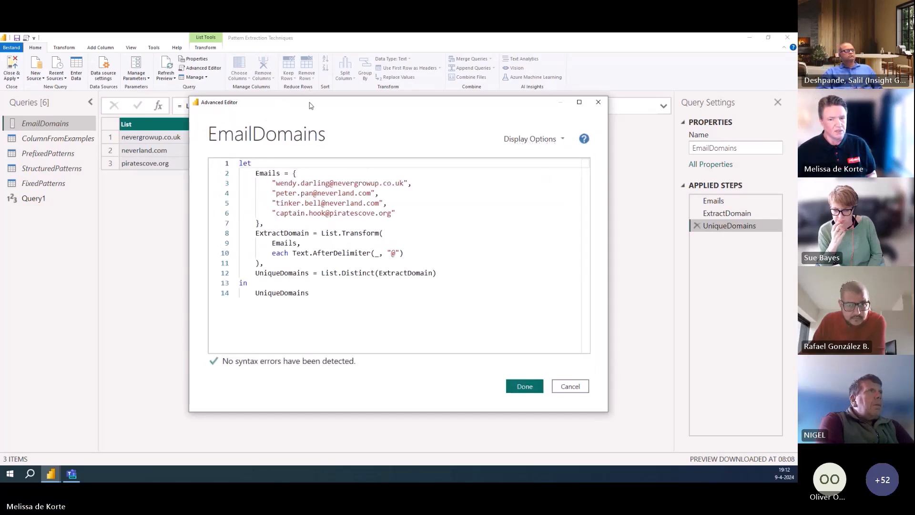
{"action": "double_click", "coordinate": [276, 173]}
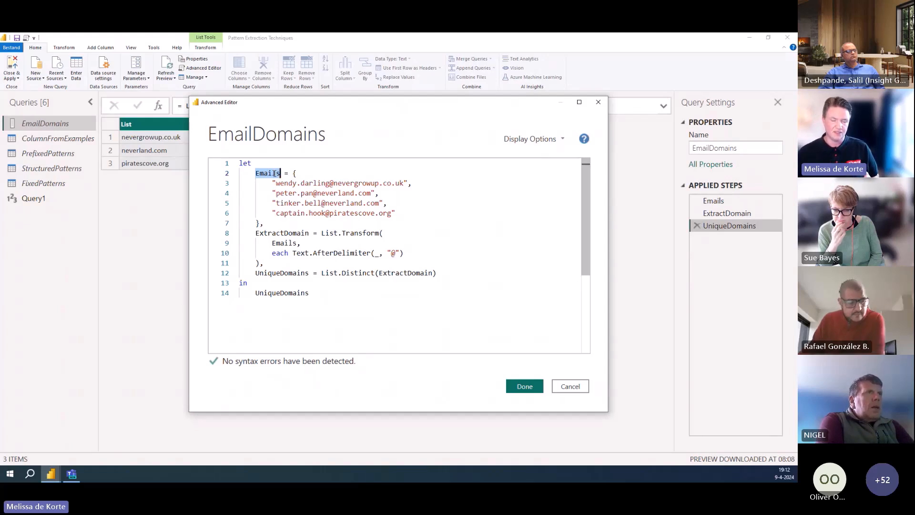
{"action": "left_click", "coordinate": [294, 173]}
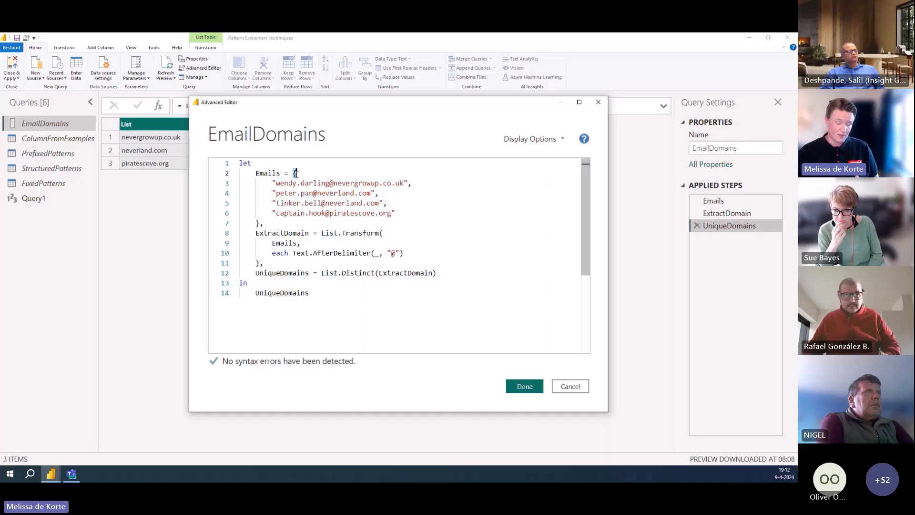
{"action": "left_click_drag", "start_coordinate": [265, 187], "coordinate": [379, 185]}
{"action": "left_click_drag", "start_coordinate": [293, 194], "coordinate": [326, 193]}
{"action": "left_click", "coordinate": [418, 185]}
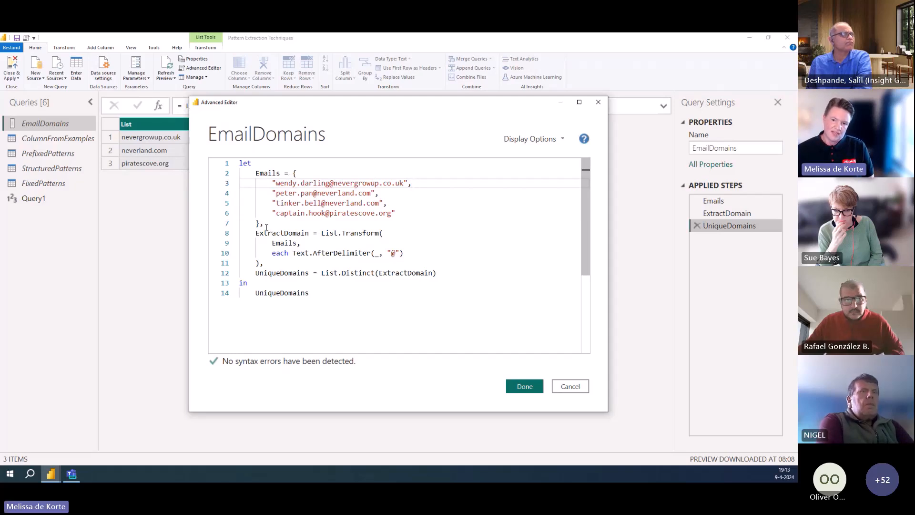
- Examine the Emails argument and the each keyword in the List.Transform call of the ExtractDomain step
{"action": "double_click", "coordinate": [279, 244]}
{"action": "mouse_move", "coordinate": [279, 244]}
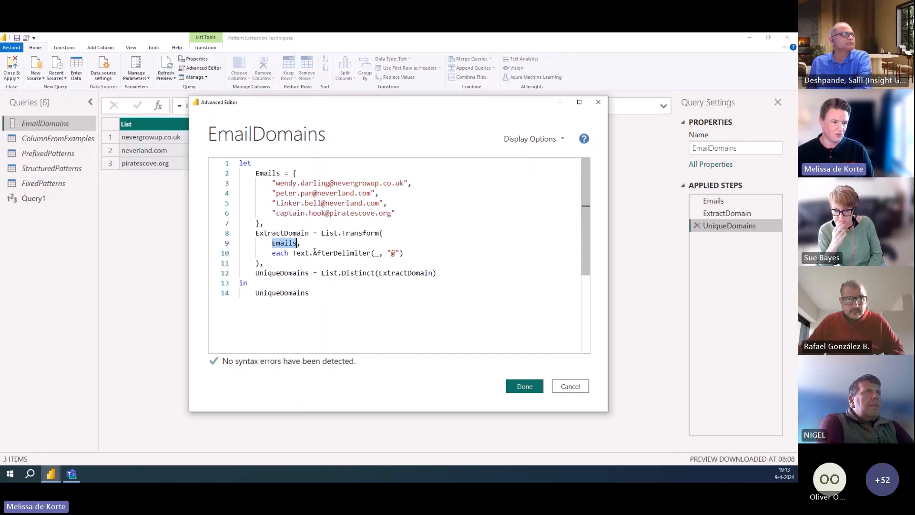
{"action": "mouse_move", "coordinate": [314, 251]}
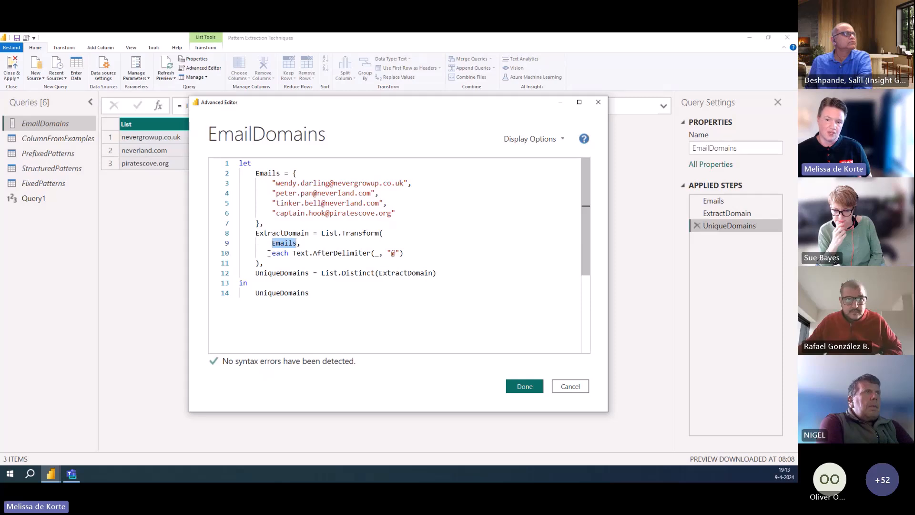
{"action": "left_click_drag", "start_coordinate": [273, 253], "coordinate": [290, 254]}
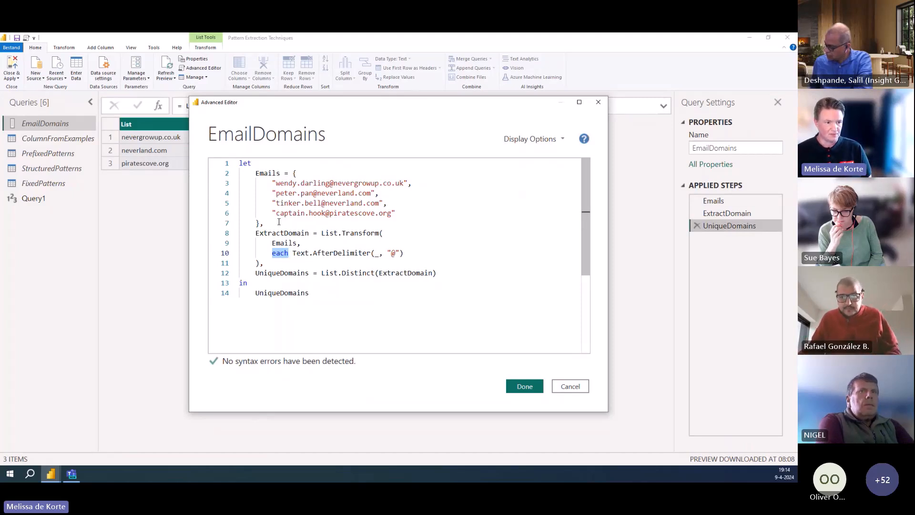
{"action": "left_click", "coordinate": [315, 240]}
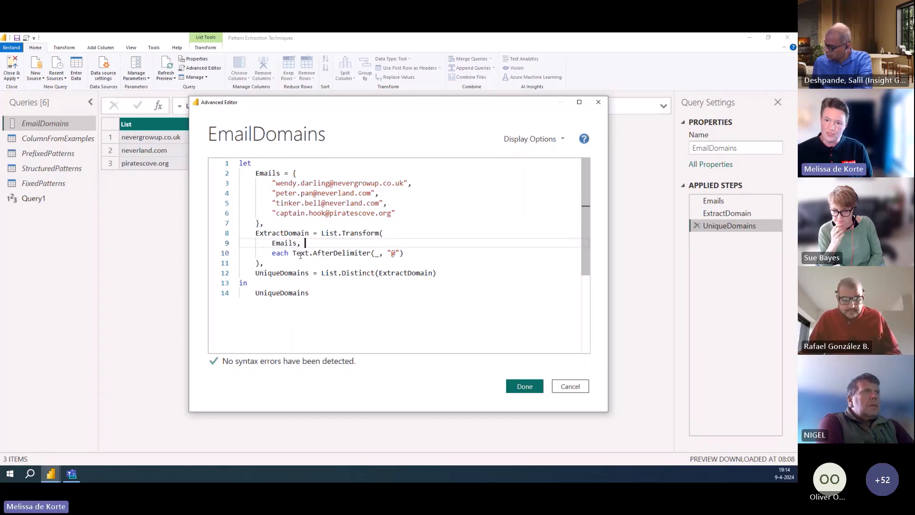
- Examine the Text.AfterDelimiter function and its underscore argument in the ExtractDomain step, then close the code editor
{"action": "mouse_move", "coordinate": [294, 253]}
{"action": "left_click_drag", "start_coordinate": [293, 253], "coordinate": [371, 253]}
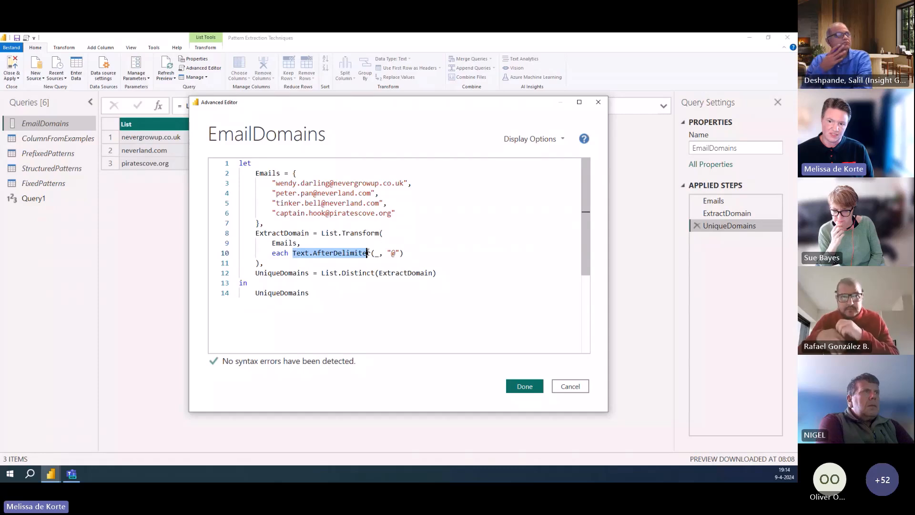
{"action": "mouse_move", "coordinate": [382, 235]}
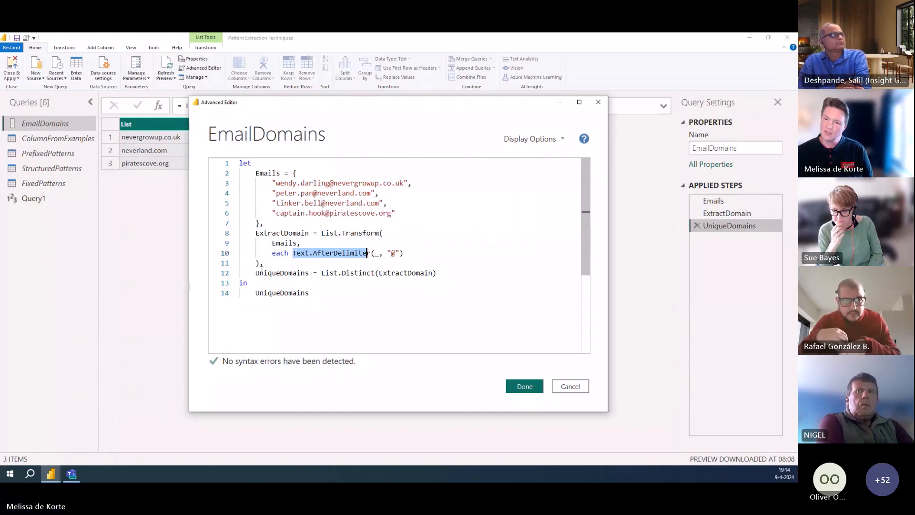
{"action": "left_click", "coordinate": [376, 254]}
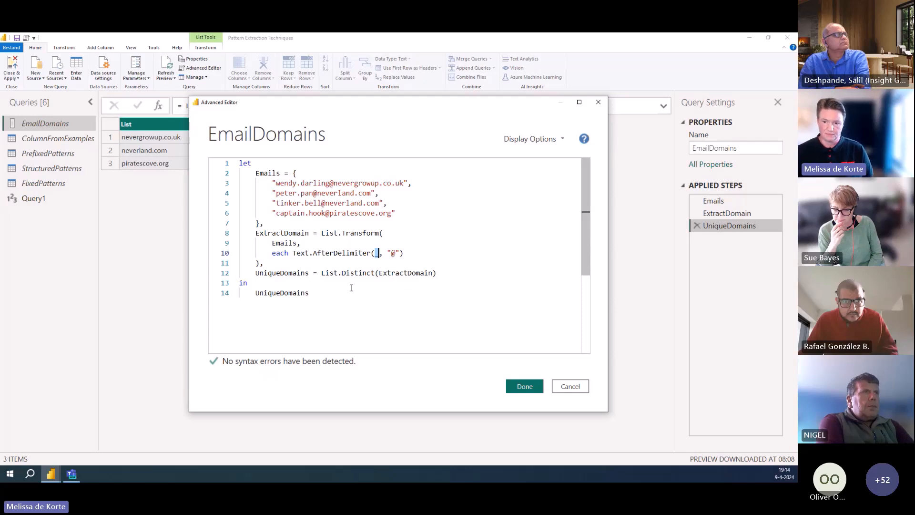
{"action": "left_click", "coordinate": [529, 387]}
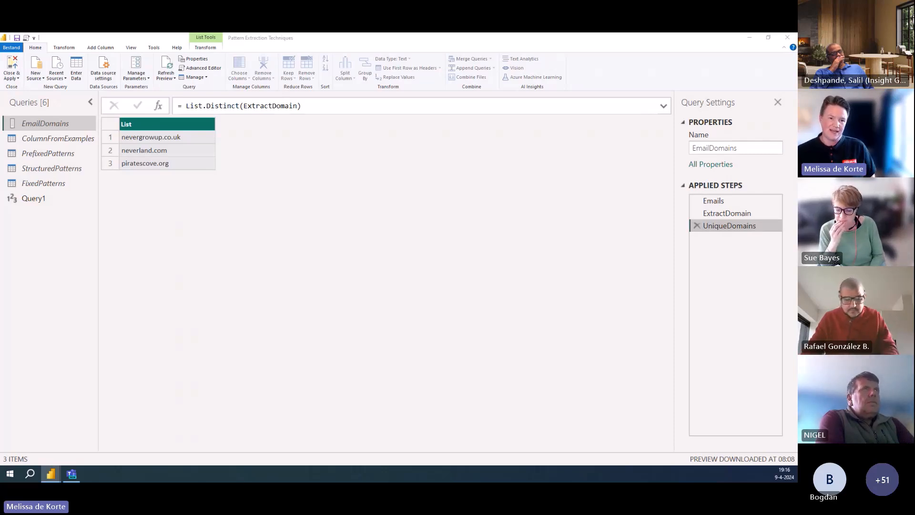
- Open the ColumnFromExamples query and widen its Text column to compare it with the Custom column
{"action": "left_click", "coordinate": [71, 139]}
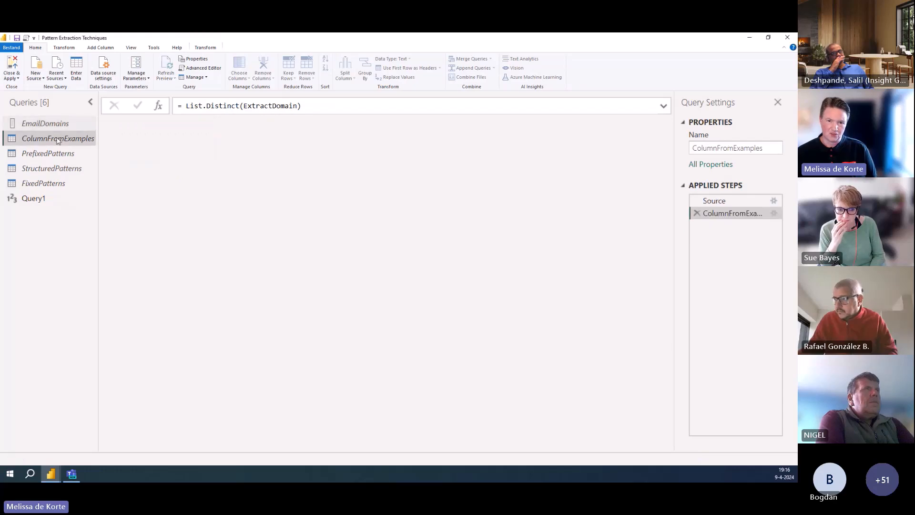
{"action": "left_click", "coordinate": [407, 124]}
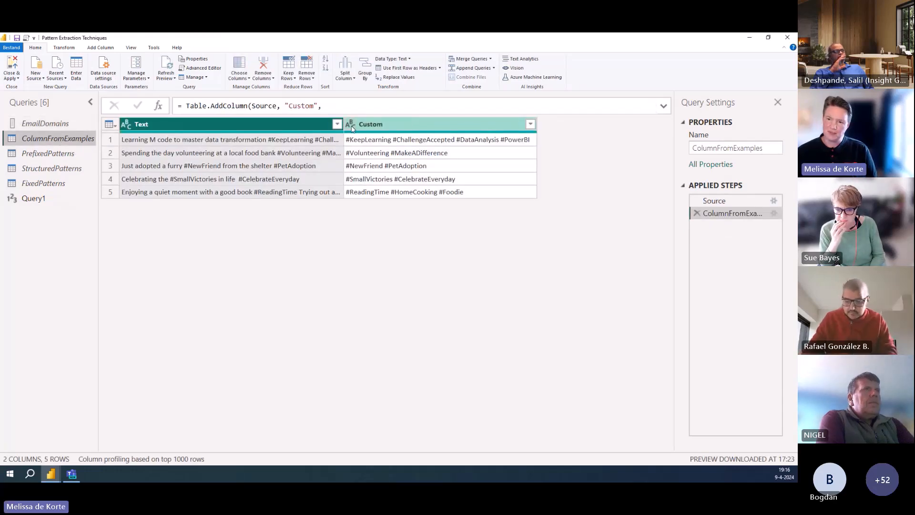
{"action": "left_click_drag", "start_coordinate": [401, 124], "coordinate": [443, 124]}
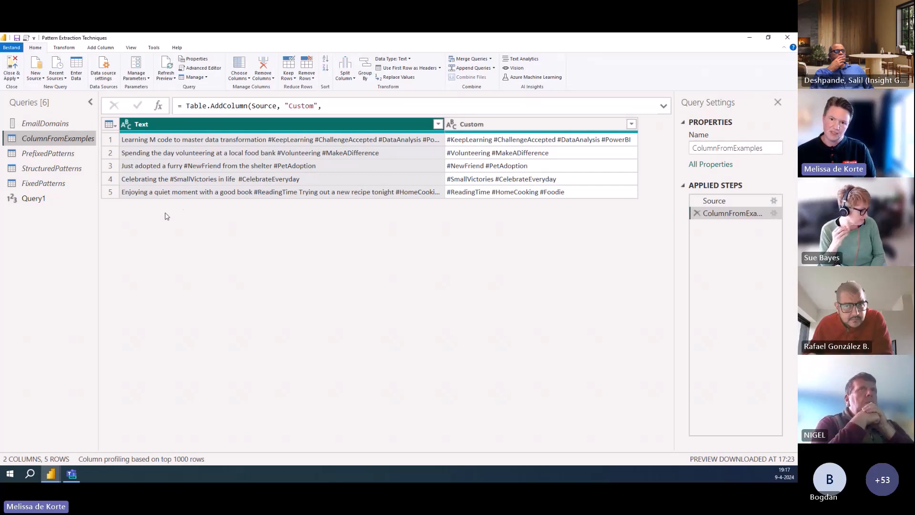
- Open the ColumnFromExamples code in the Advanced Editor with enlarged text, widening and moving the window so the long lines are readable
{"action": "left_click", "coordinate": [189, 67]}
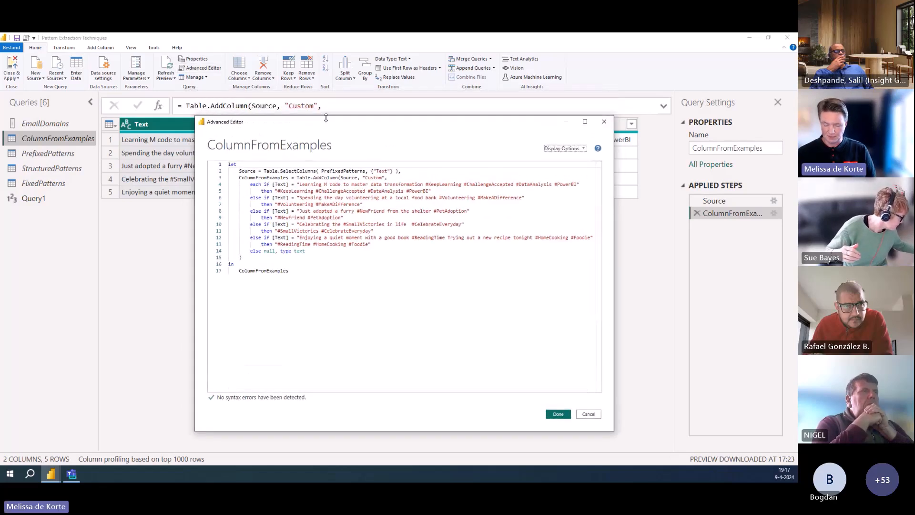
{"action": "key", "text": "ctrl+shift+plus"}
{"action": "key", "text": "ctrl+shift+plus"}
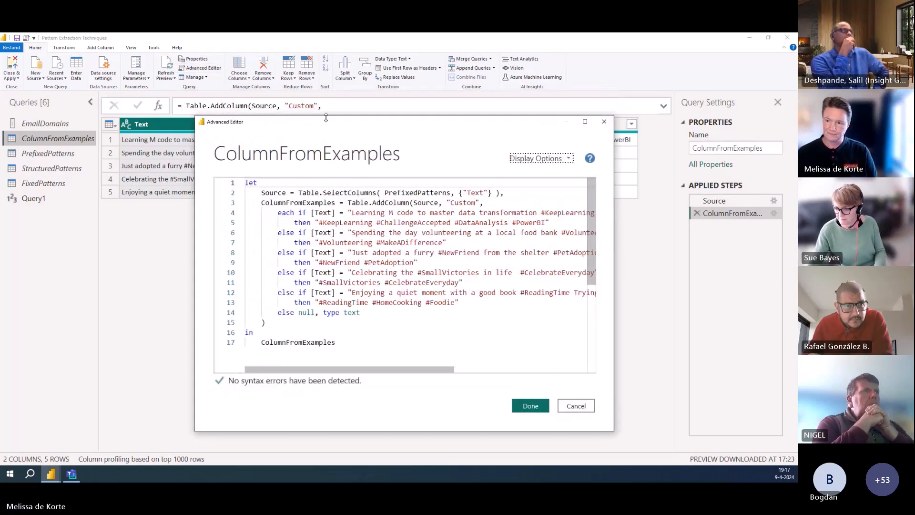
{"action": "left_click_drag", "start_coordinate": [614, 317], "coordinate": [710, 309]}
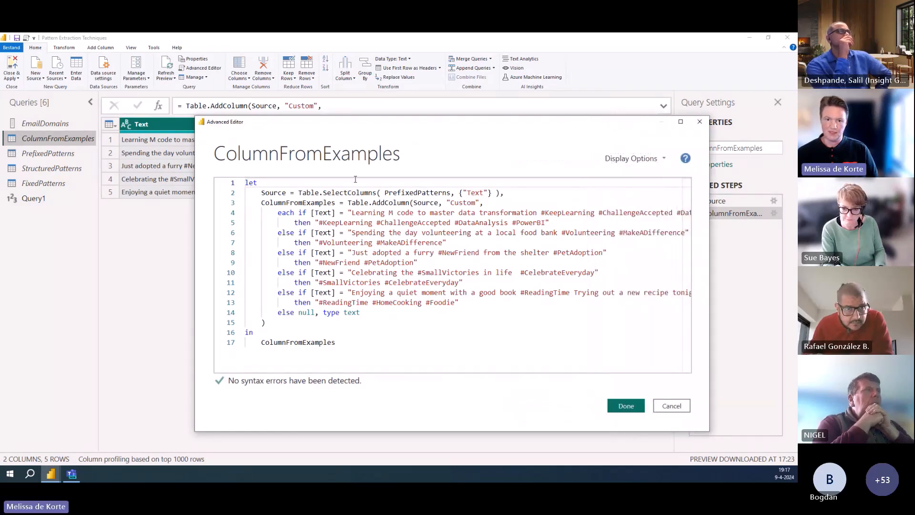
{"action": "left_click_drag", "start_coordinate": [358, 138], "coordinate": [268, 187]}
{"action": "left_click_drag", "start_coordinate": [620, 327], "coordinate": [668, 332]}
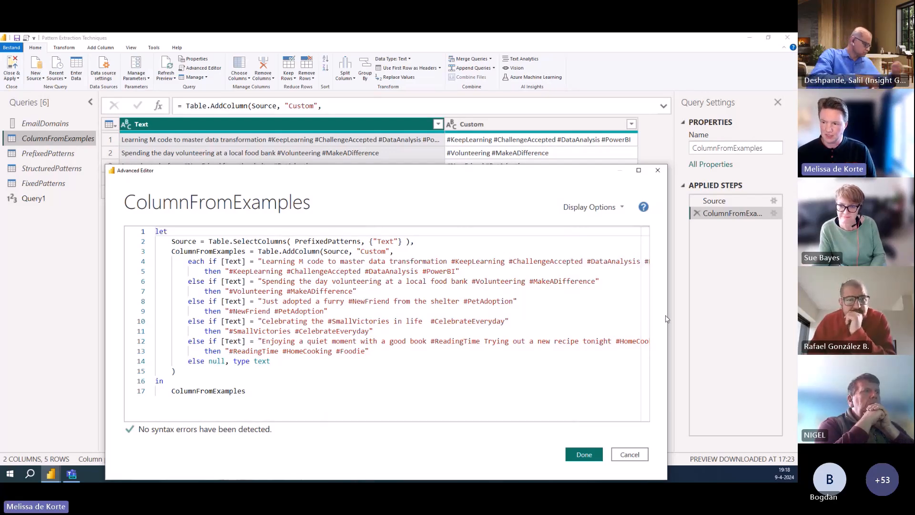
{"action": "left_click_drag", "start_coordinate": [667, 316], "coordinate": [697, 316]}
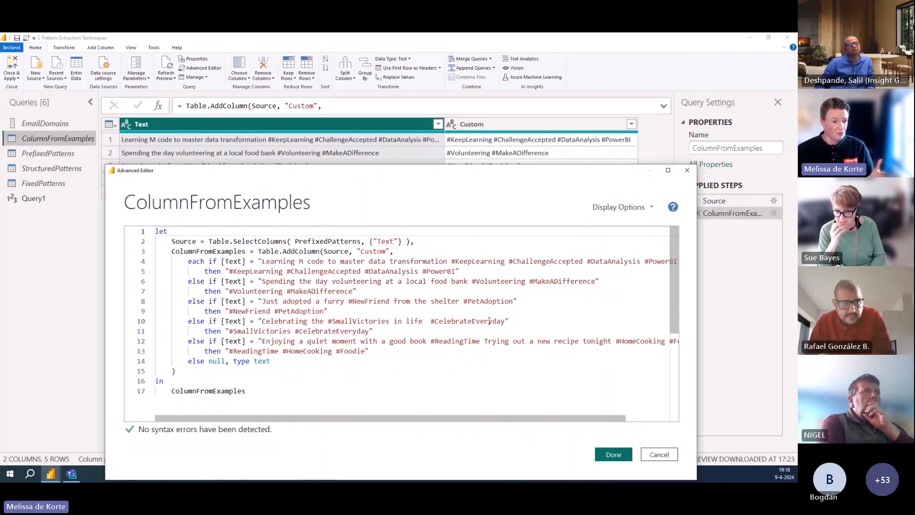
{"action": "left_click", "coordinate": [601, 208]}
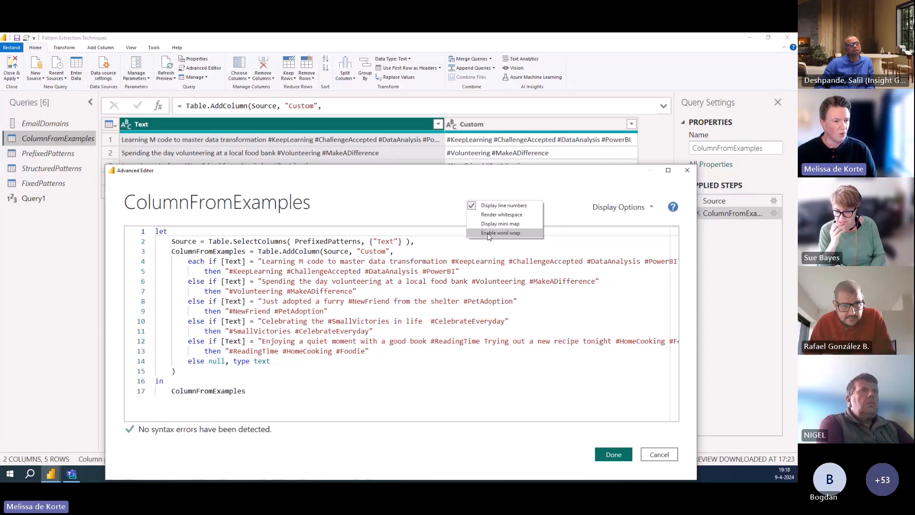
{"action": "left_click", "coordinate": [403, 213]}
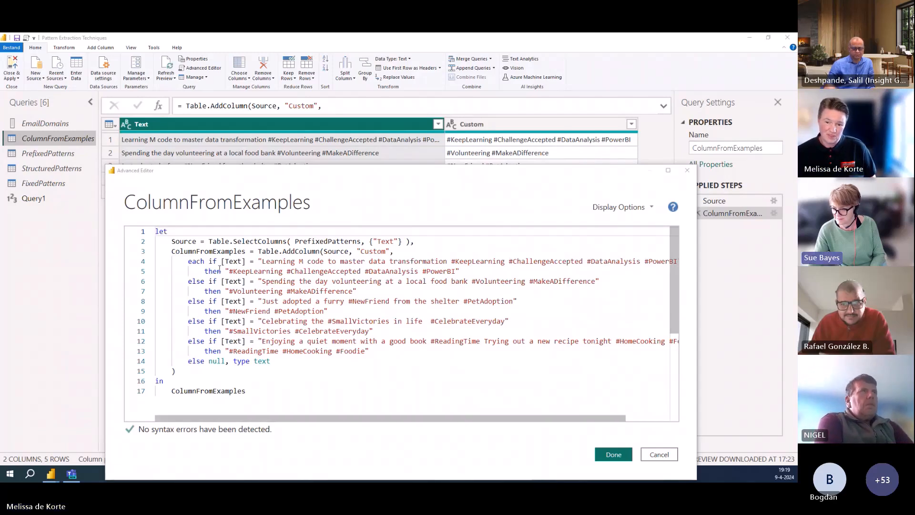
- Examine the [Text] comparison and the final "else null, type text" line of the conditional code, then close the editor without changes
{"action": "left_click_drag", "start_coordinate": [221, 261], "coordinate": [246, 262]}
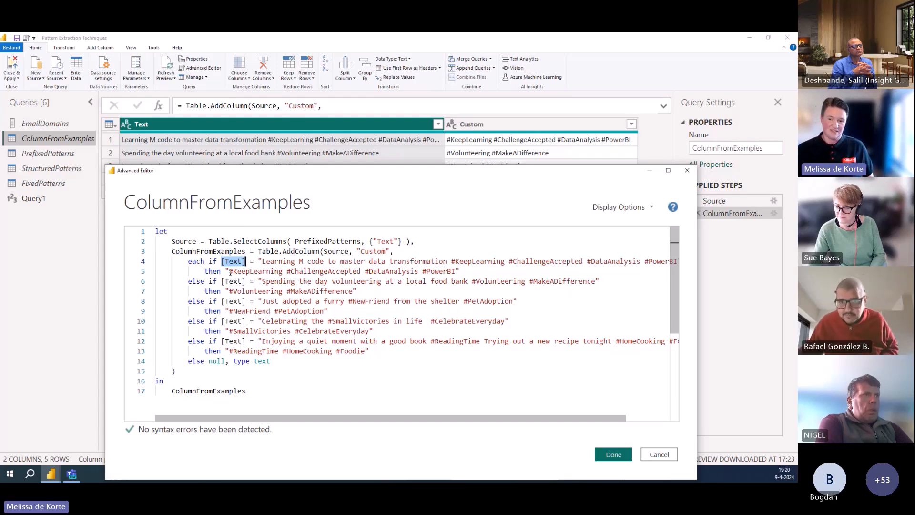
{"action": "left_click_drag", "start_coordinate": [185, 171], "coordinate": [234, 107]}
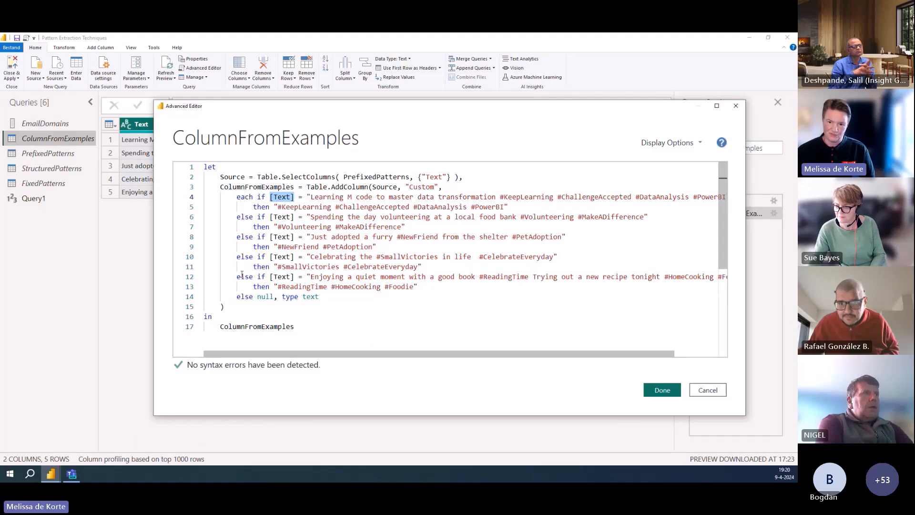
{"action": "left_click_drag", "start_coordinate": [400, 115], "coordinate": [341, 117]}
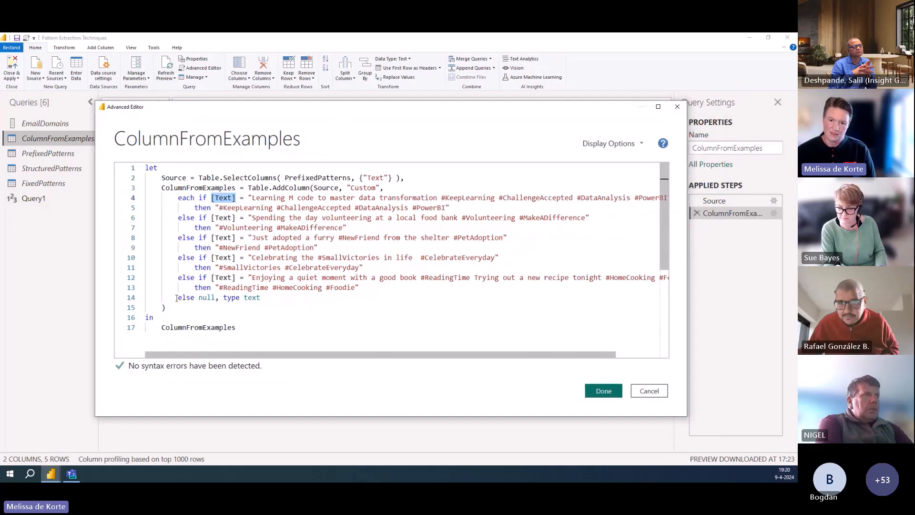
{"action": "left_click_drag", "start_coordinate": [175, 299], "coordinate": [259, 299]}
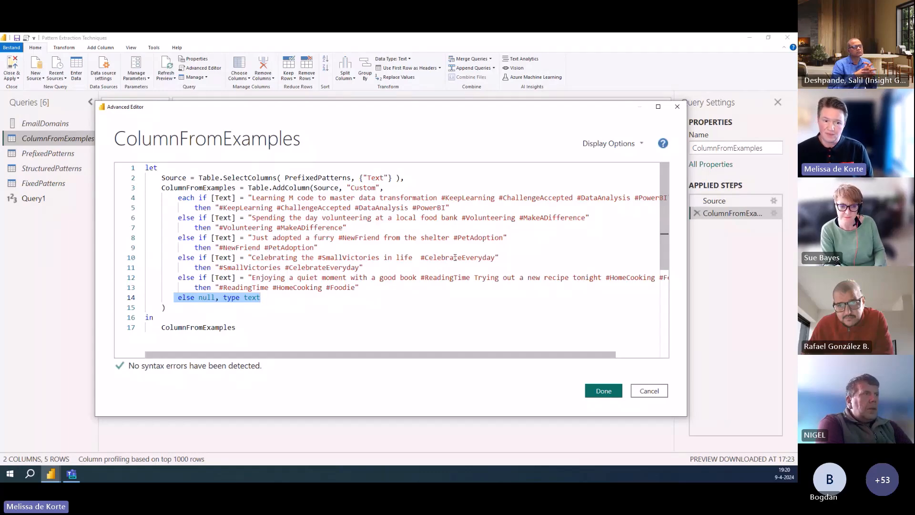
{"action": "left_click_drag", "start_coordinate": [341, 110], "coordinate": [339, 192]}
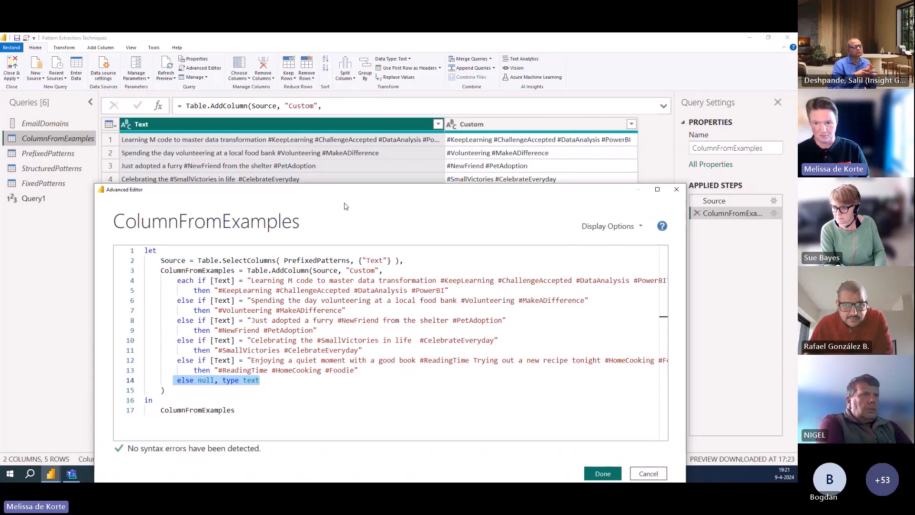
{"action": "left_click", "coordinate": [677, 189]}
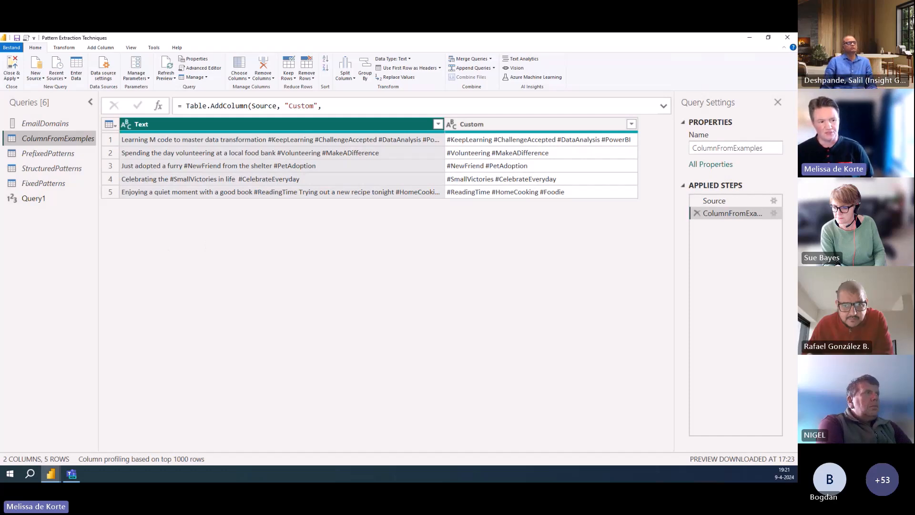
- Open the PrefixedPatterns query and widen its Text column so the full texts fit
{"action": "left_click", "coordinate": [66, 154]}
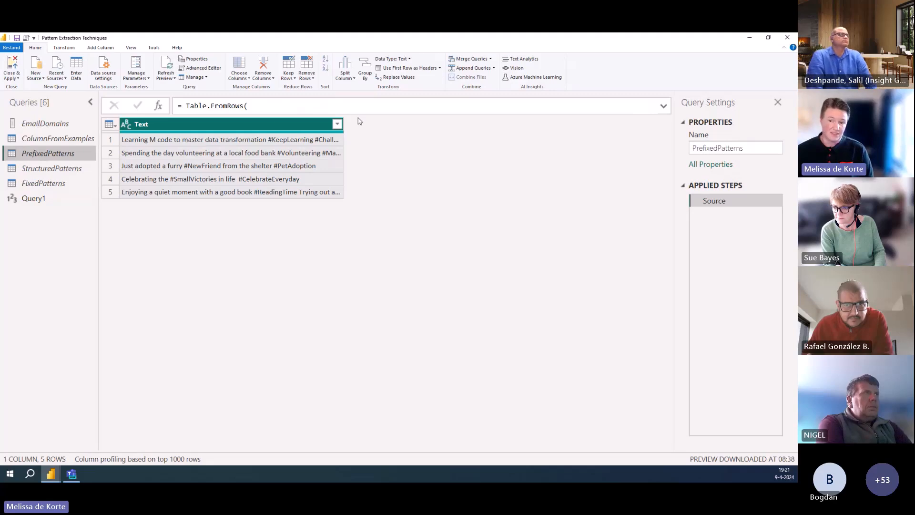
{"action": "left_click_drag", "start_coordinate": [343, 125], "coordinate": [500, 129]}
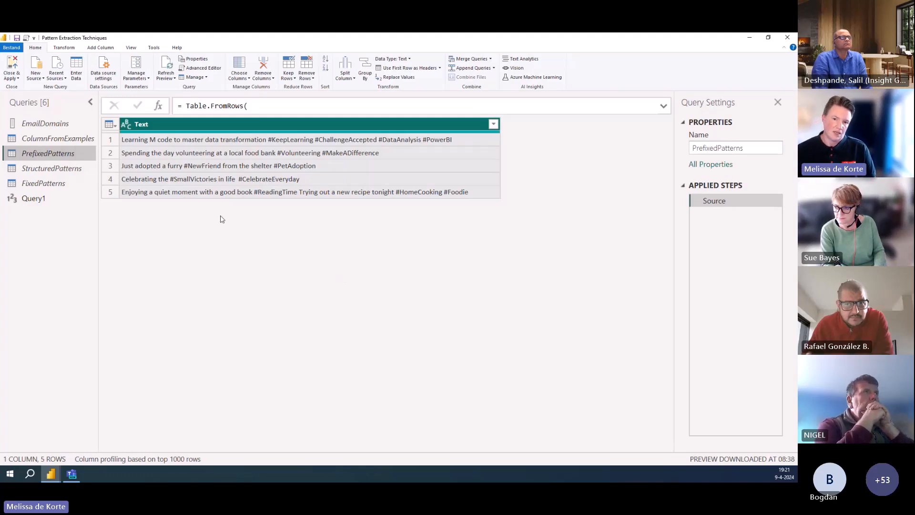
- Add a custom column to PrefixedPatterns with the formula Text.Split([Text], " ") and preview the list in its first row
{"action": "left_click", "coordinate": [109, 125]}
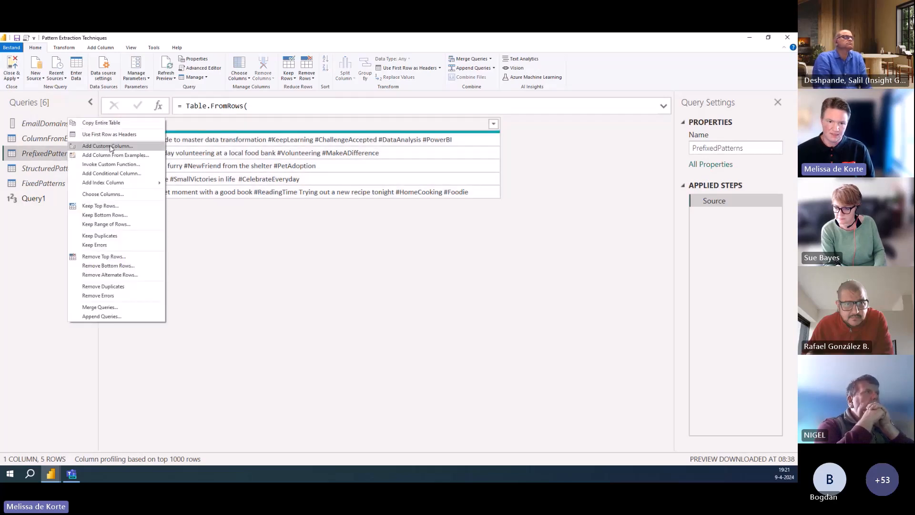
{"action": "left_click", "coordinate": [204, 164]}
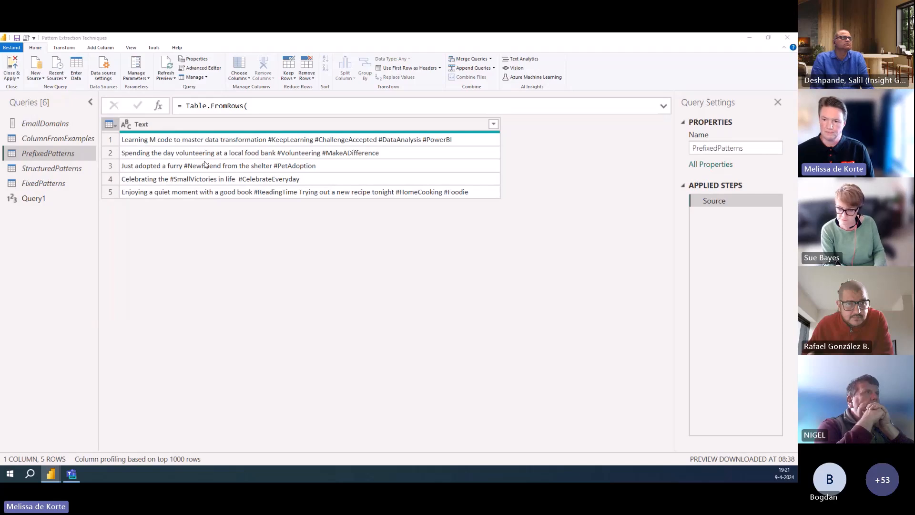
{"action": "left_click_drag", "start_coordinate": [371, 177], "coordinate": [353, 215]}
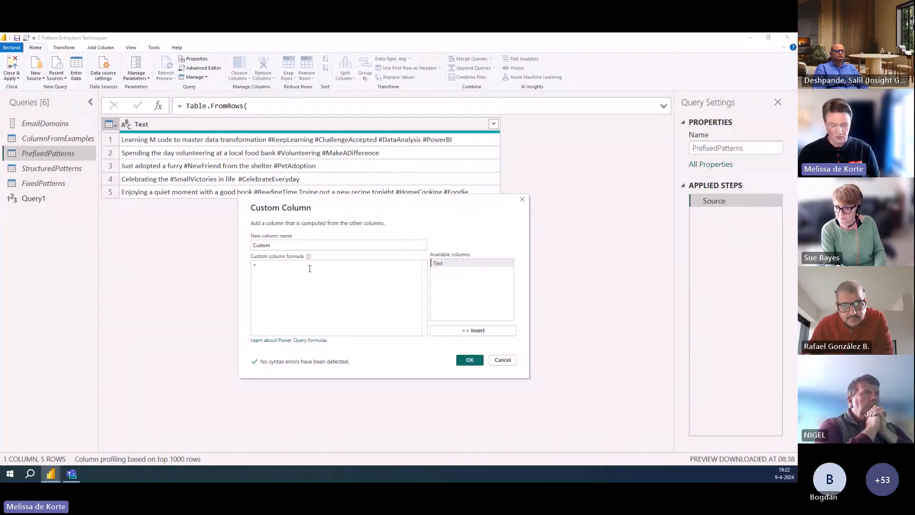
{"action": "type", "text": "spl"}
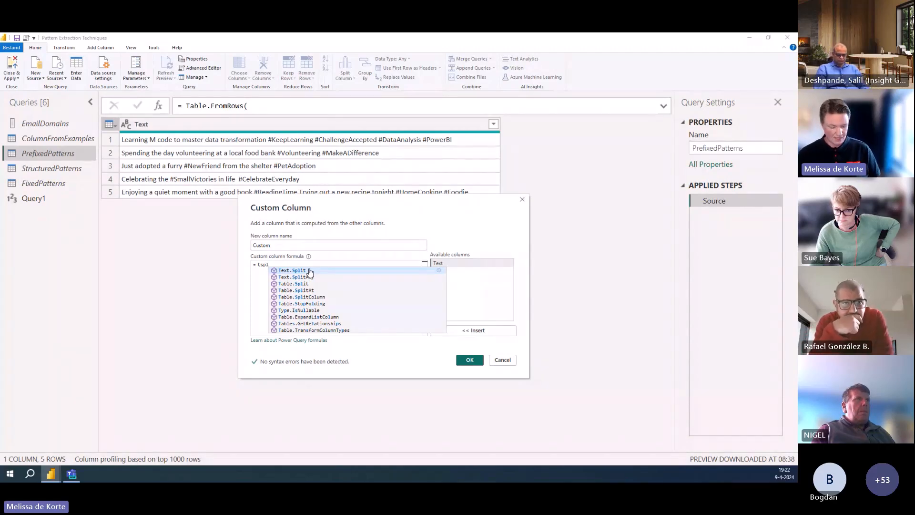
{"action": "left_click", "coordinate": [310, 270]}
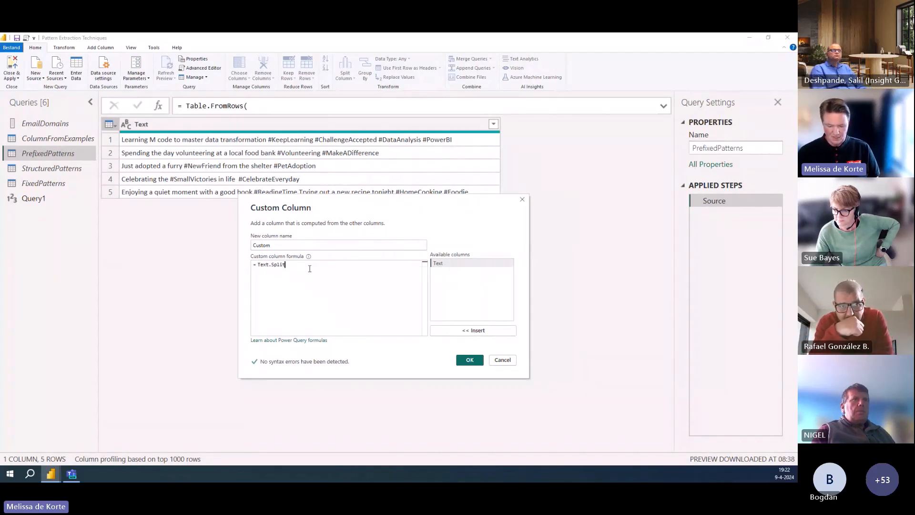
{"action": "type", "text": "("}
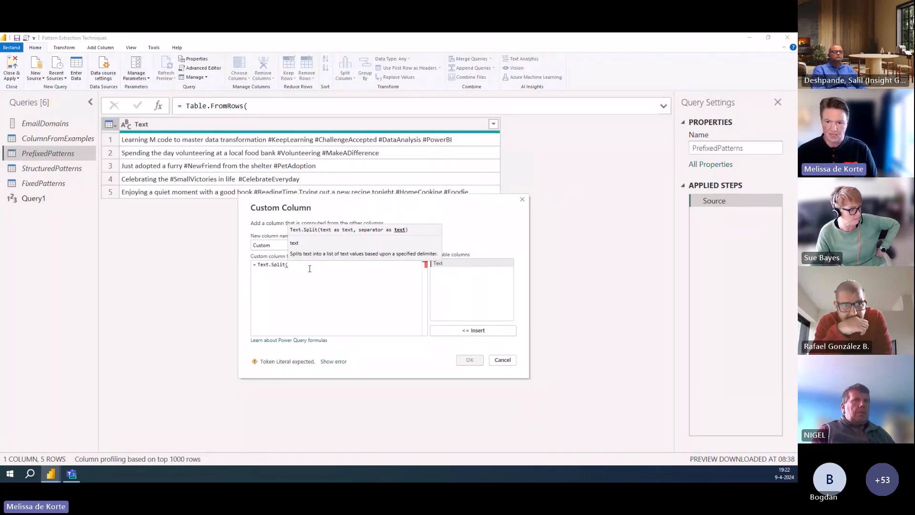
{"action": "left_click", "coordinate": [288, 267]}
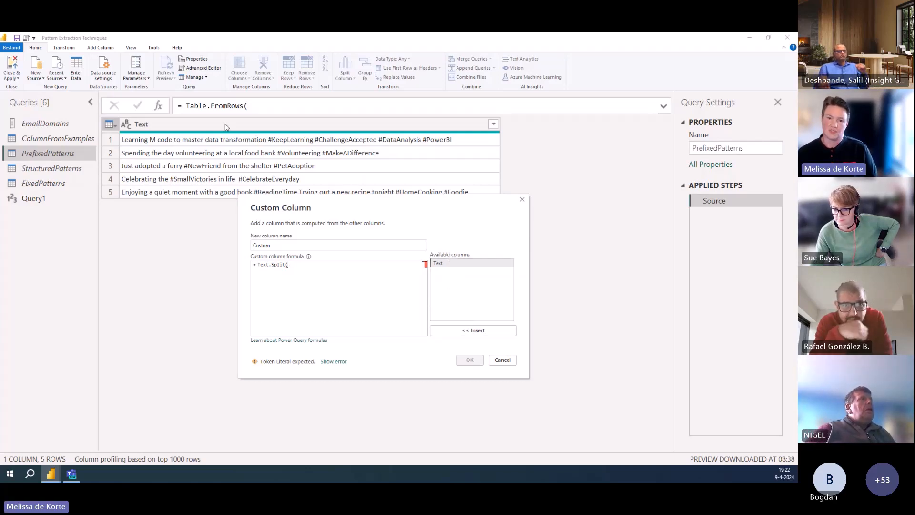
{"action": "double_click", "coordinate": [453, 263]}
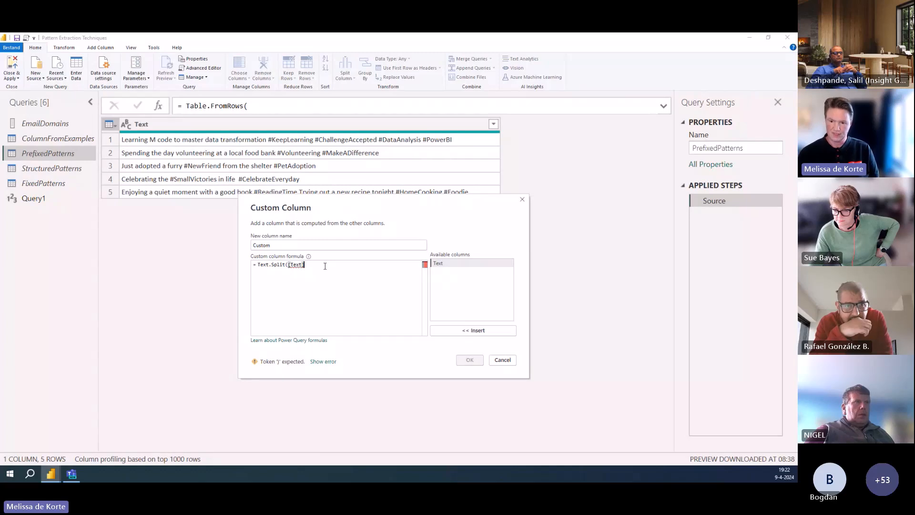
{"action": "type", "text": ","}
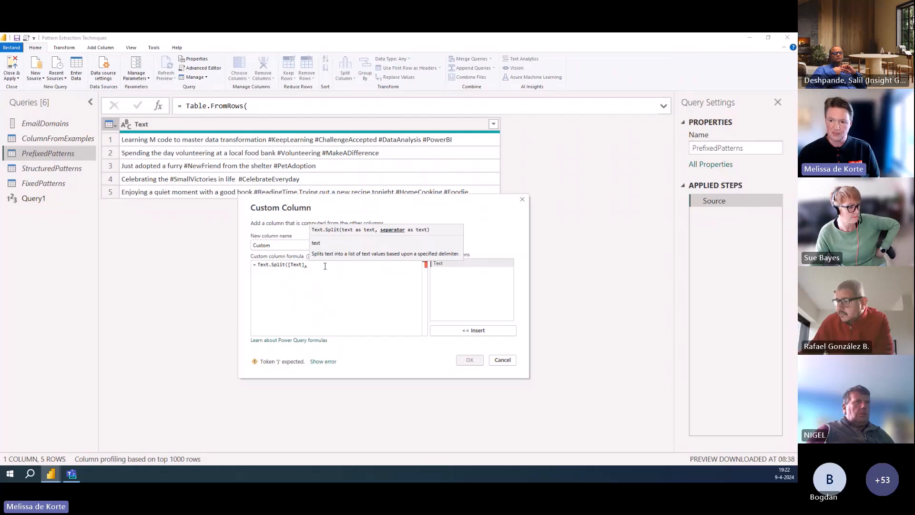
{"action": "type", "text": "\" "}
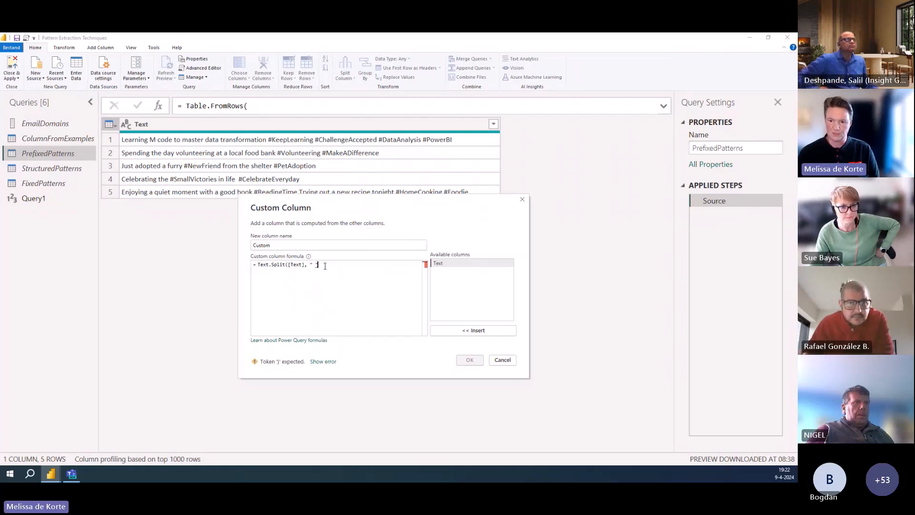
{"action": "type", "text": "\")"}
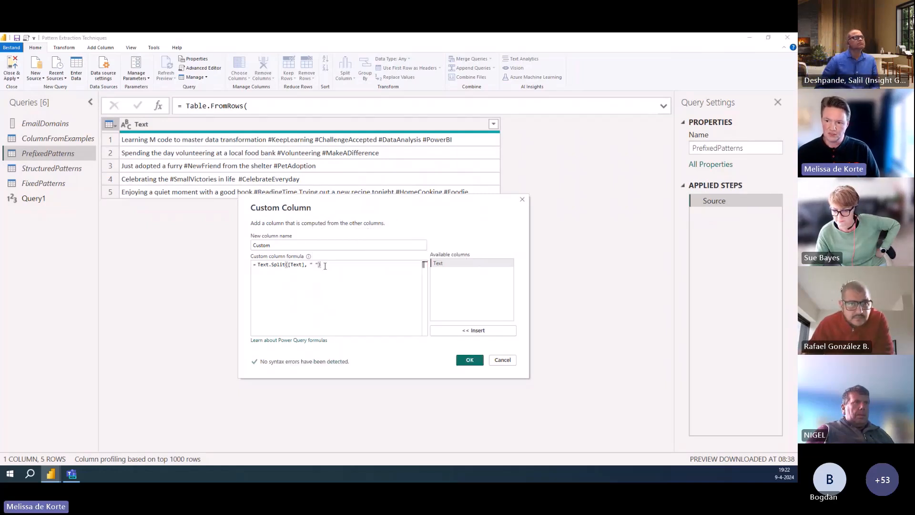
{"action": "left_click", "coordinate": [468, 362]}
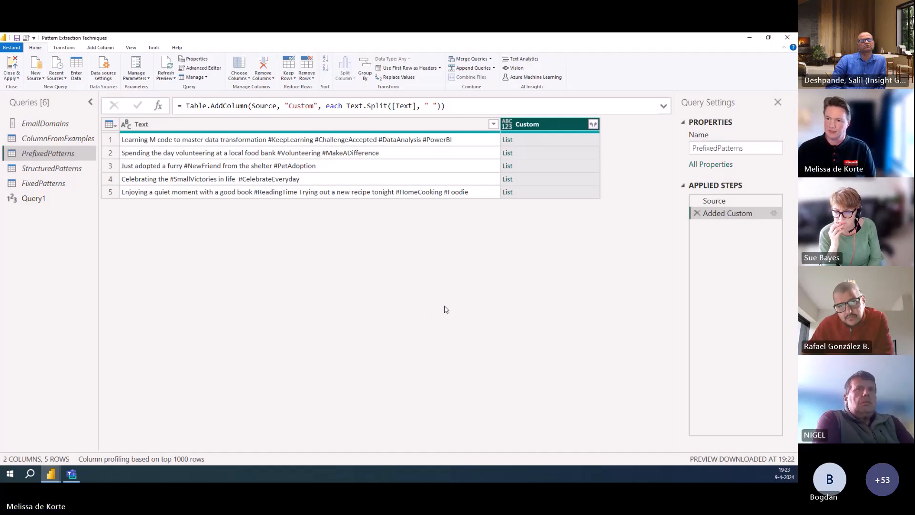
{"action": "left_click", "coordinate": [545, 141]}
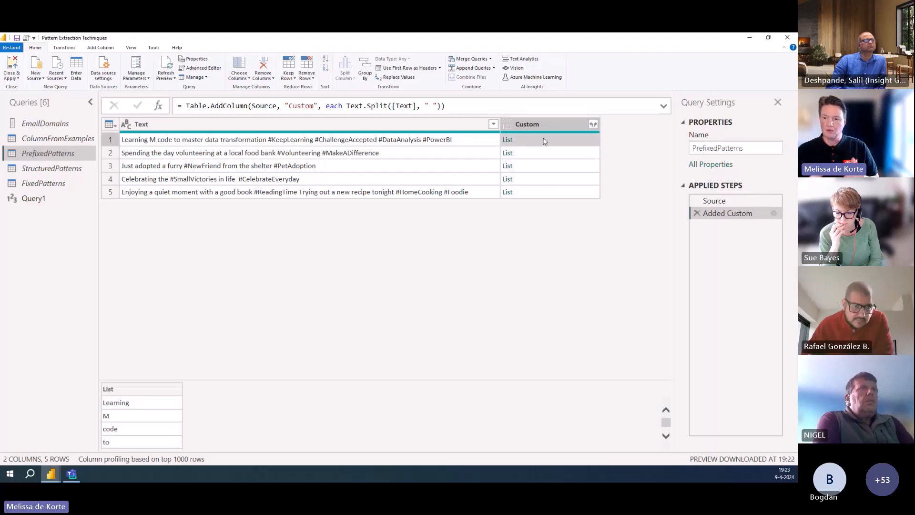
- Enlarge the preview pane and compare the split word lists of the first three rows in the Custom column
{"action": "left_click_drag", "start_coordinate": [322, 379], "coordinate": [322, 310]}
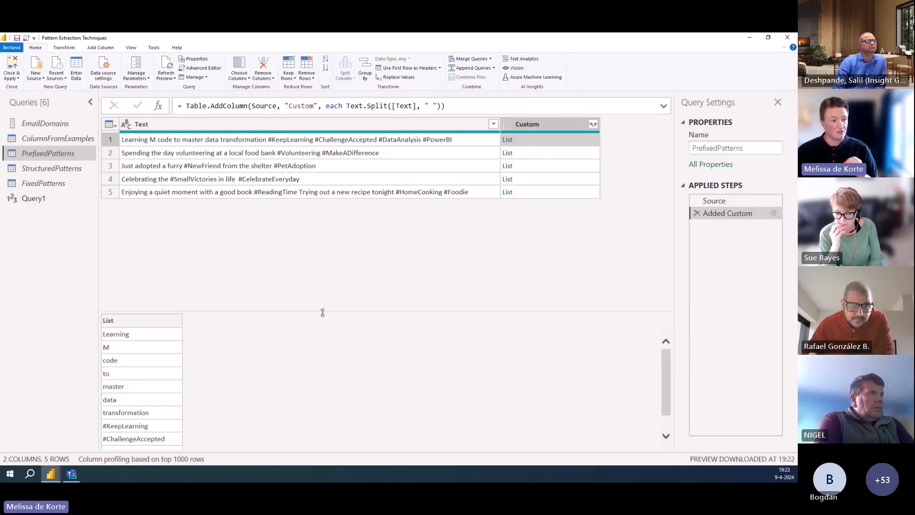
{"action": "left_click", "coordinate": [536, 156]}
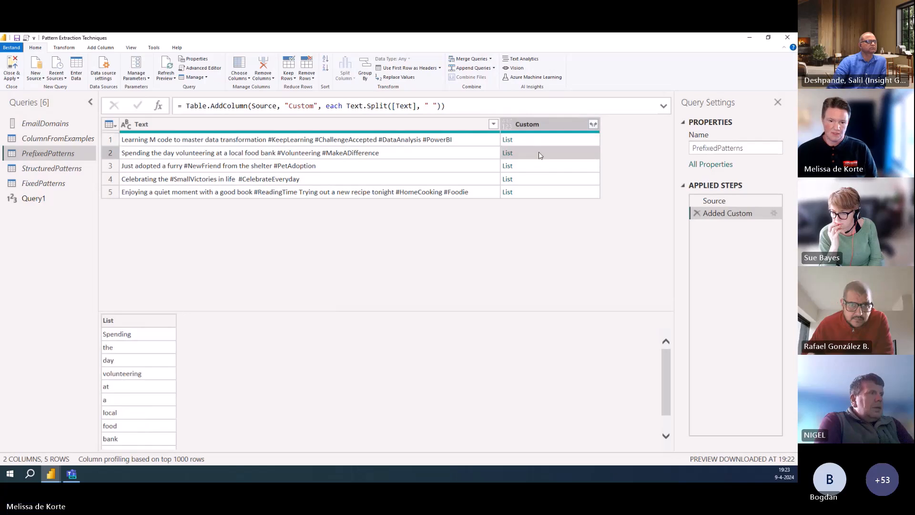
{"action": "left_click", "coordinate": [545, 167]}
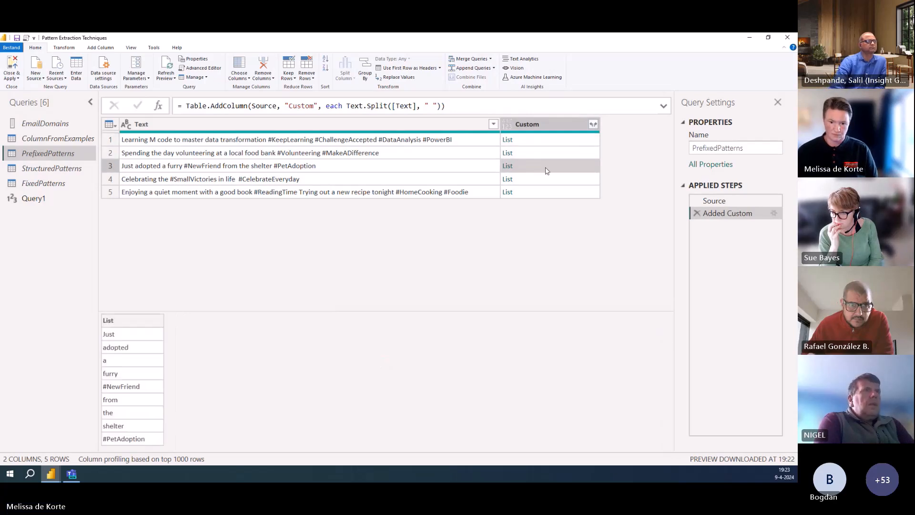
{"action": "key", "text": "Up"}
{"action": "key", "text": "Up"}
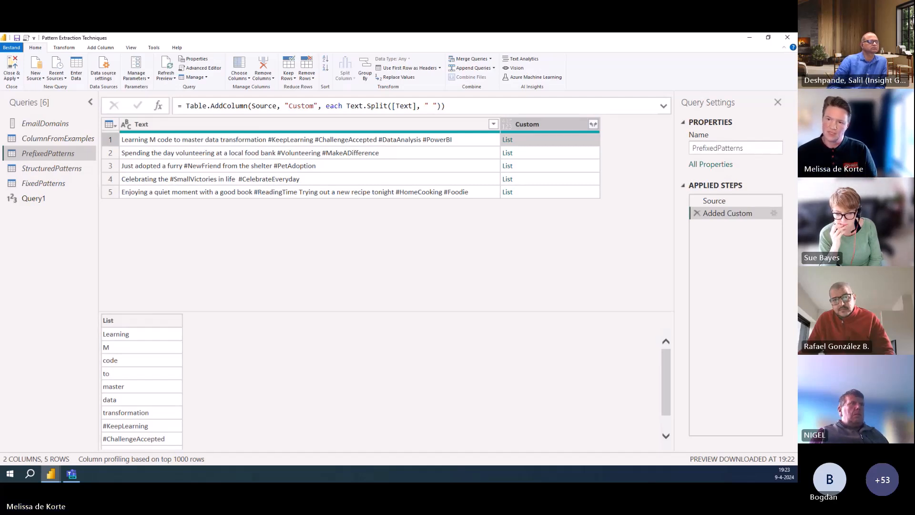
- Wrap the Text.Split([Text], " ") expression in the Added Custom formula in a List.Select function as its list argument
{"action": "left_click", "coordinate": [344, 106]}
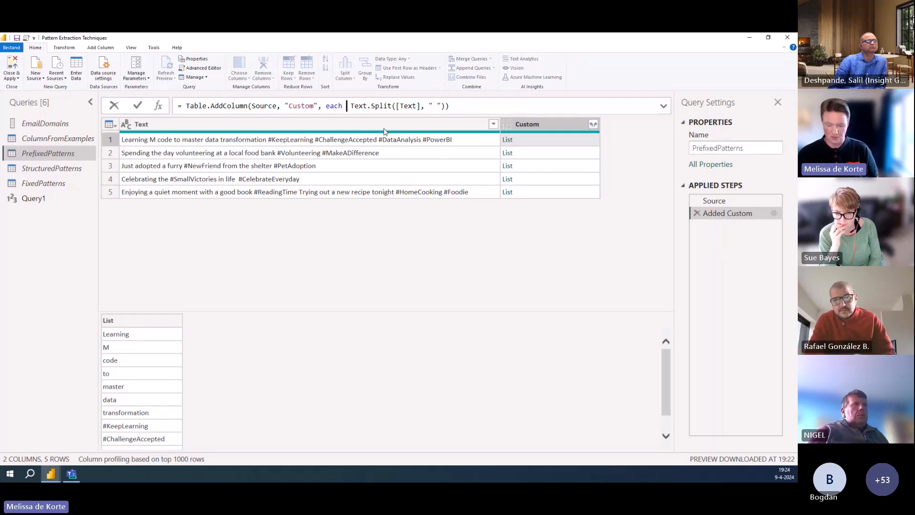
{"action": "type", "text": "l "}
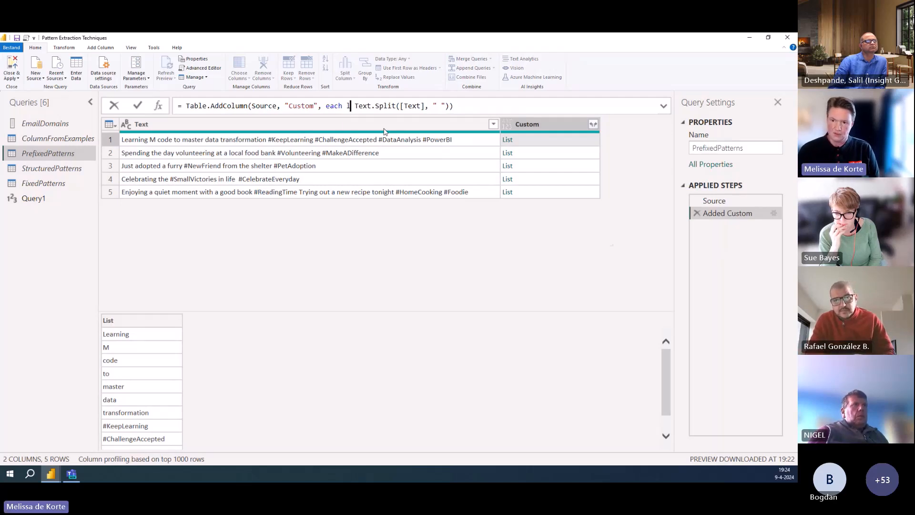
{"action": "type", "text": "ist.Se"}
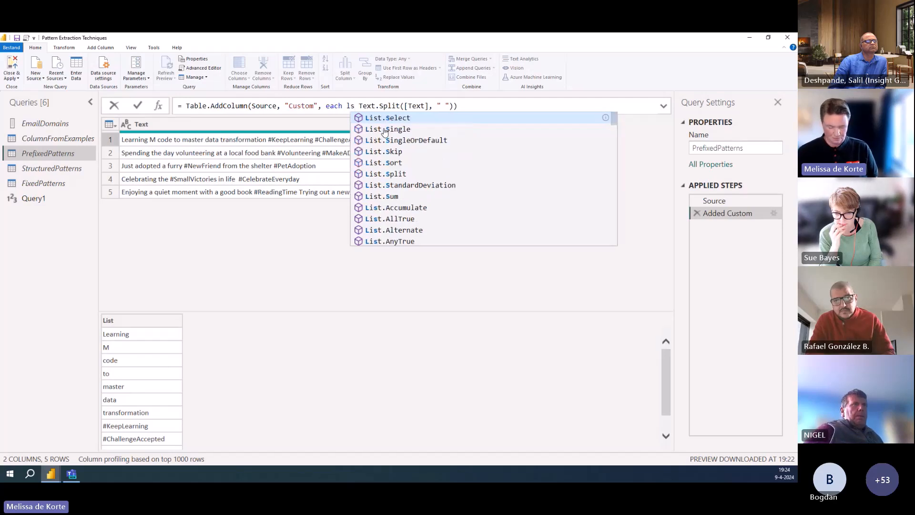
{"action": "key", "text": "Tab"}
{"action": "type", "text": "("}
{"action": "key", "text": "Right"}
{"action": "key", "text": "Right"}
{"action": "key", "text": "Right"}
{"action": "key", "text": "Right"}
{"action": "key", "text": "Right"}
{"action": "key", "text": "Right"}
{"action": "key", "text": "Right"}
{"action": "key", "text": "Right"}
{"action": "key", "text": "Right"}
{"action": "key", "text": "Right"}
{"action": "key", "text": "Right"}
{"action": "key", "text": "Right"}
{"action": "key", "text": "Right"}
{"action": "key", "text": "Right"}
{"action": "key", "text": "Right"}
{"action": "key", "text": "Right"}
{"action": "key", "text": "Right"}
{"action": "key", "text": "Right"}
{"action": "key", "text": "Right"}
{"action": "key", "text": "Right"}
{"action": "key", "text": "Right"}
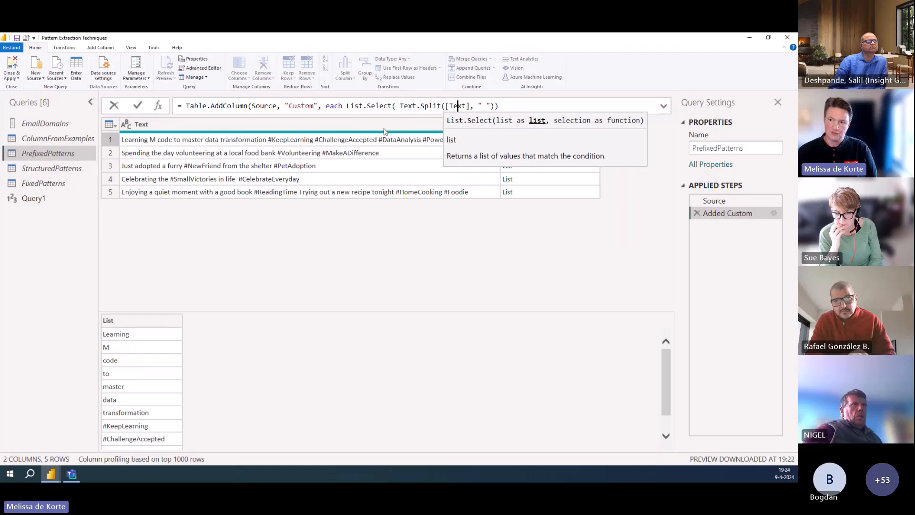
{"action": "key", "text": "Right"}
{"action": "key", "text": "Right"}
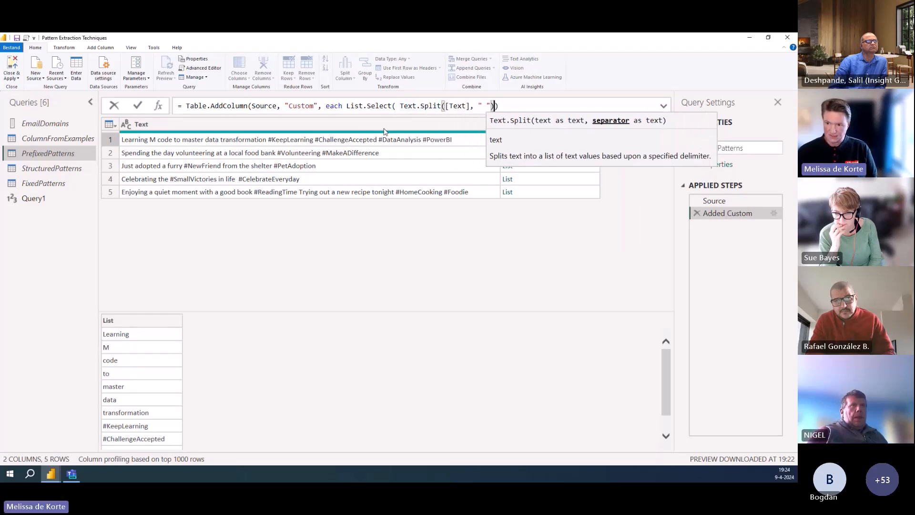
- Add a second argument to List.Select that begins the selection condition with each Text.StartsWith()
{"action": "type", "text": ","}
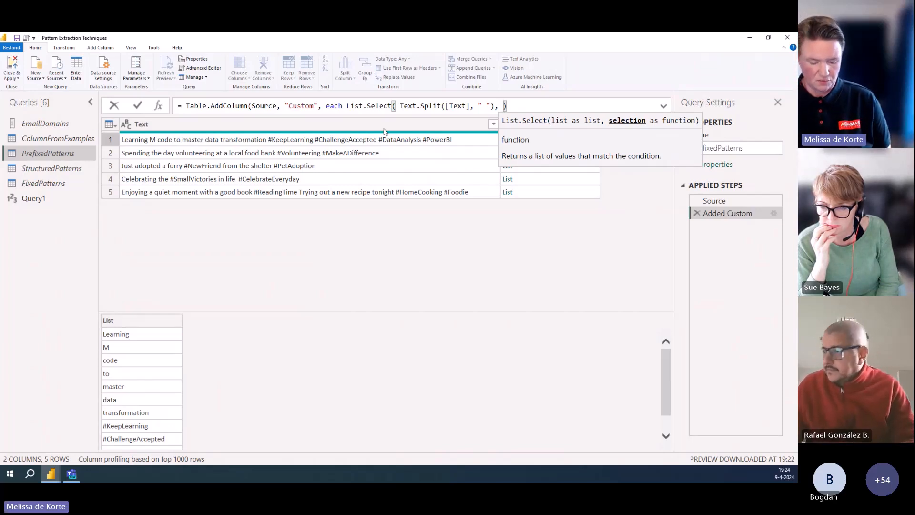
{"action": "type", "text": "each"}
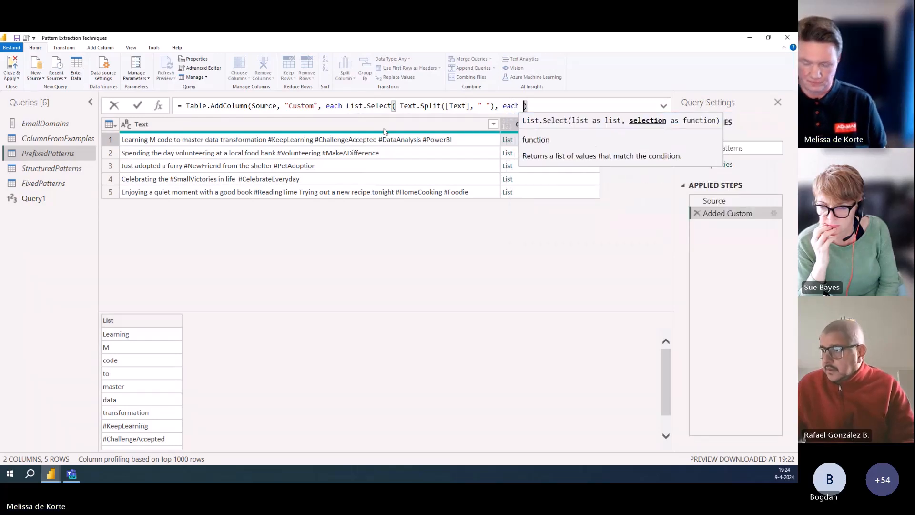
{"action": "key", "text": "Left"}
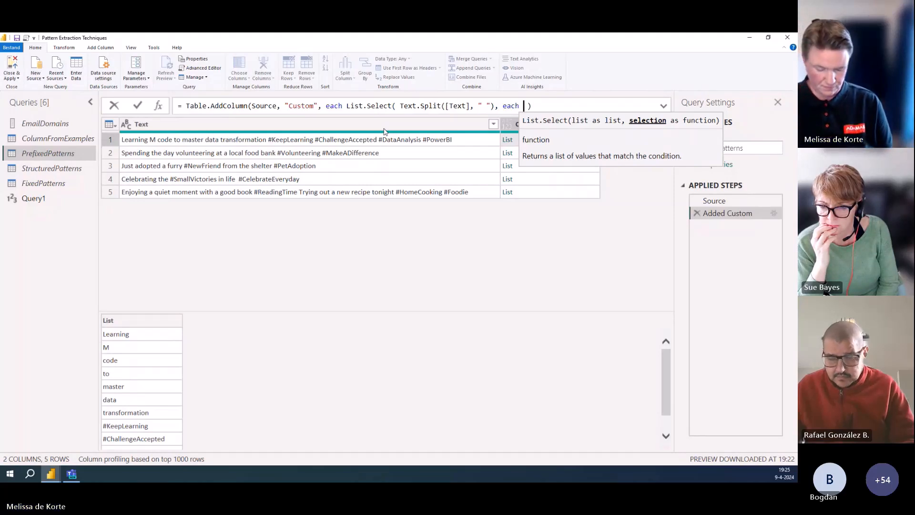
{"action": "type", "text": "tsw"}
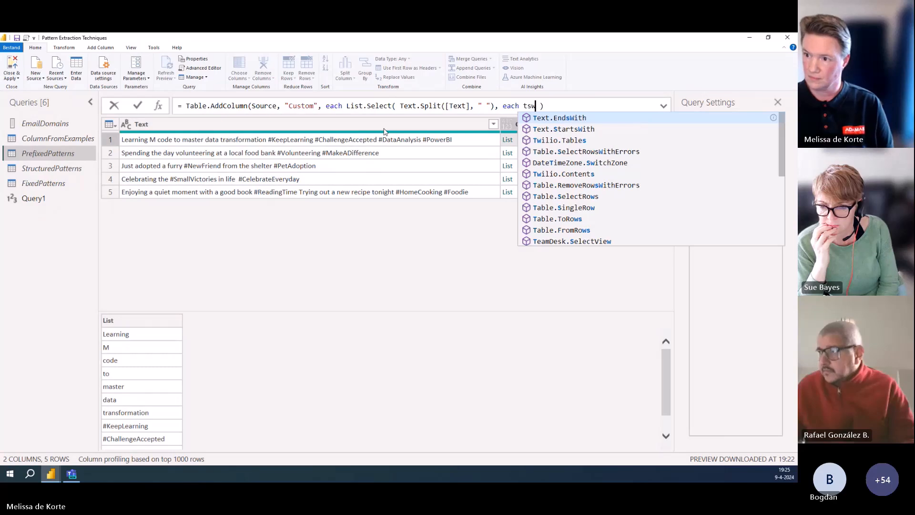
{"action": "key", "text": "Down"}
{"action": "key", "text": "Tab"}
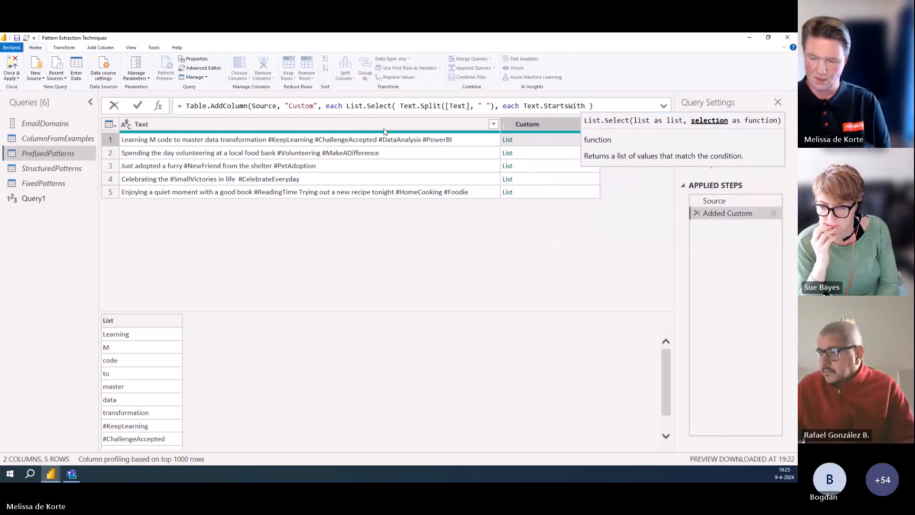
{"action": "type", "text": "("}
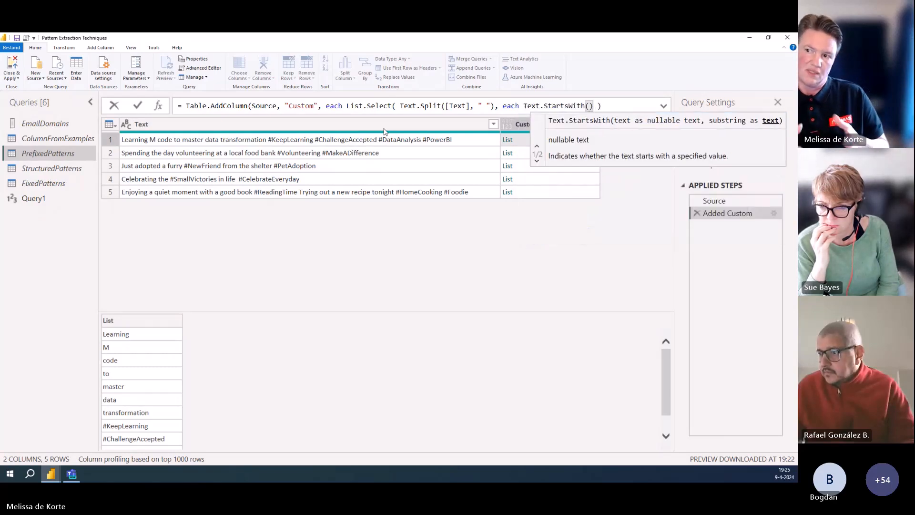